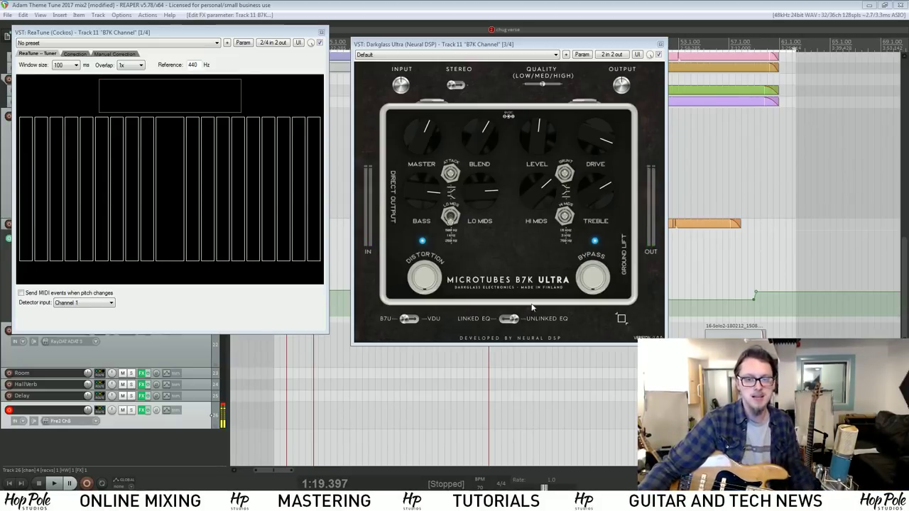
- Switch the pedal to the VDU Vintage Ultra model, set the EQ to linked, and return to the B7K Ultra
left_click(411, 319)
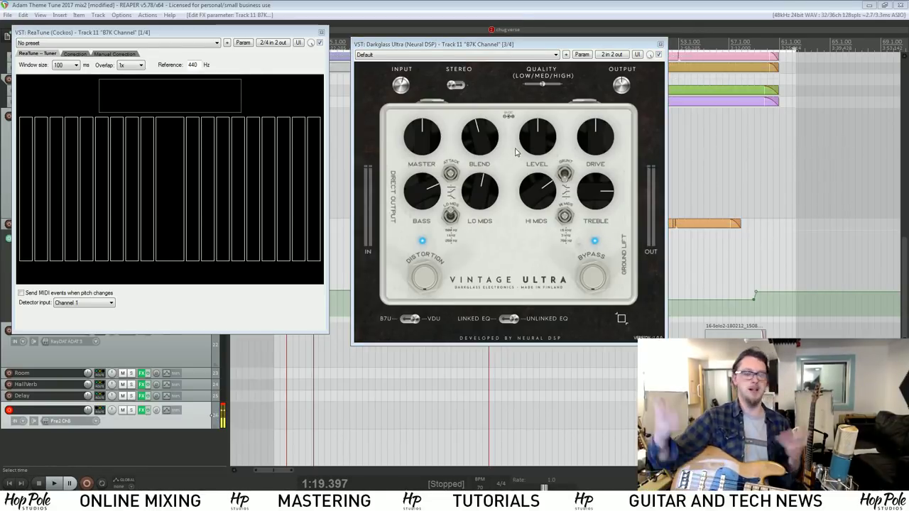
left_click(508, 318)
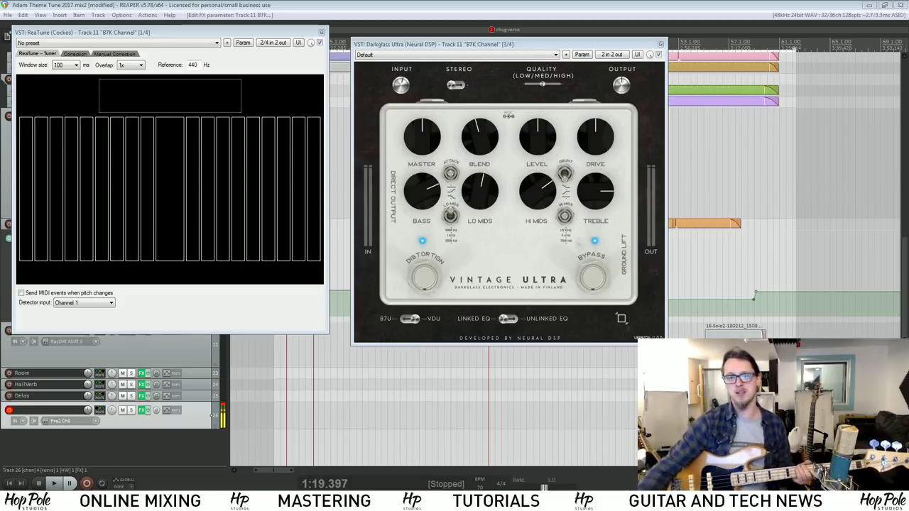
left_click(514, 299)
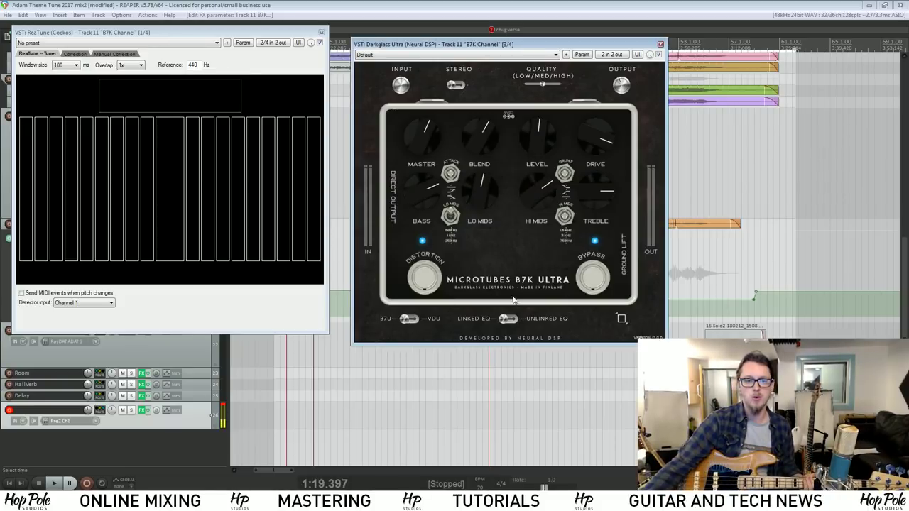
- Compare the bass tone with the pedal bypassed and engaged, and move the Darkglass Ultra window closer to the tuner
left_click(595, 276)
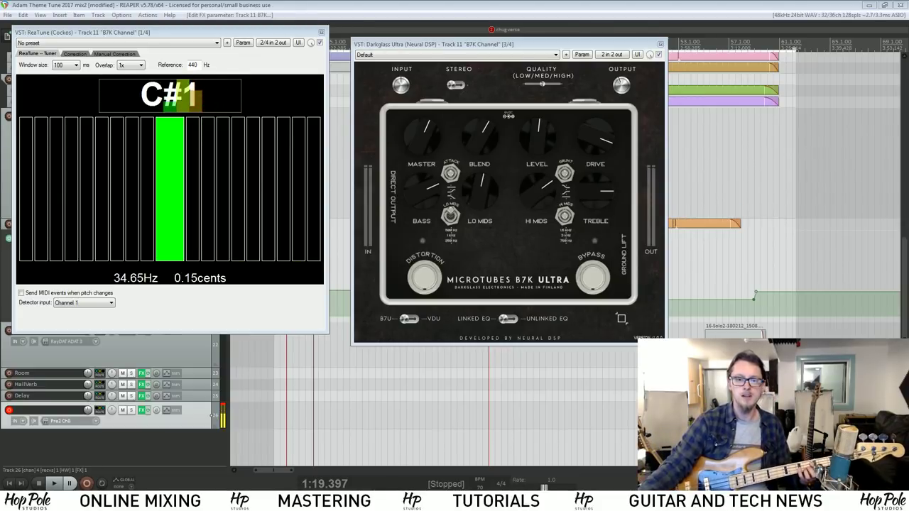
left_click(596, 280)
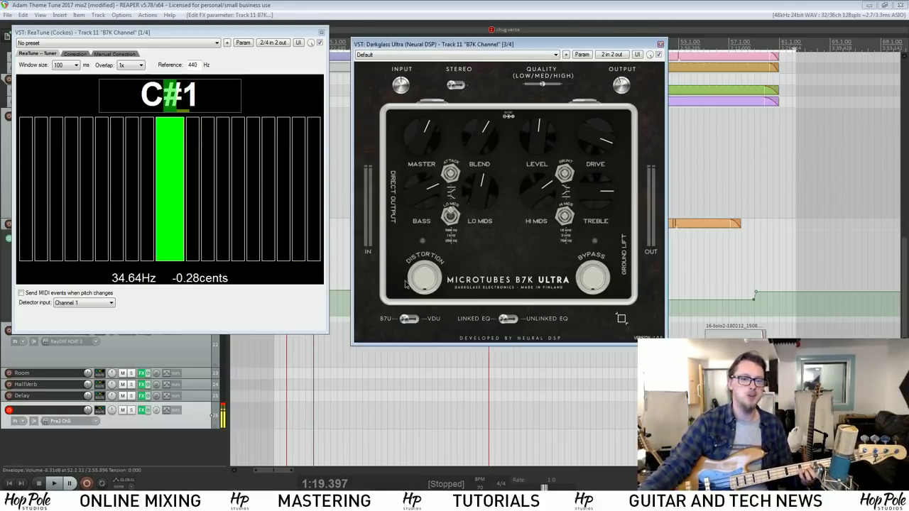
left_click(596, 276)
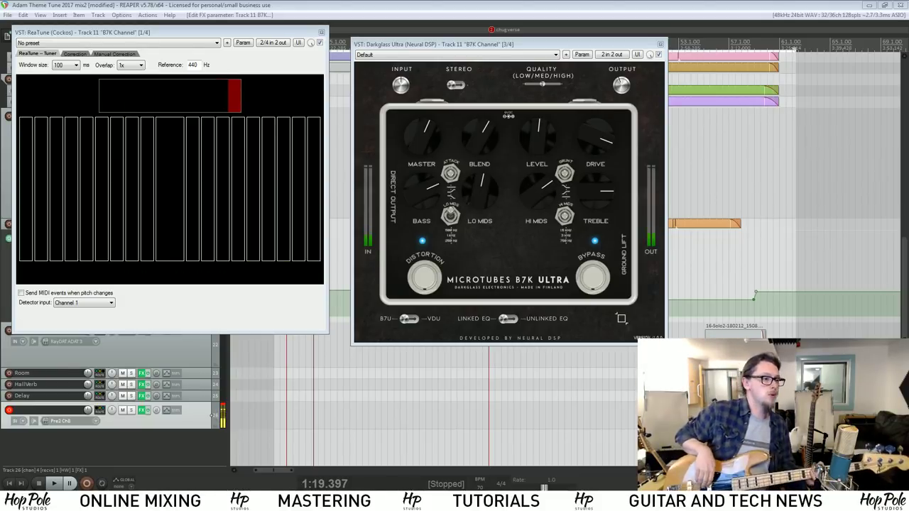
left_click_drag(488, 44, 469, 51)
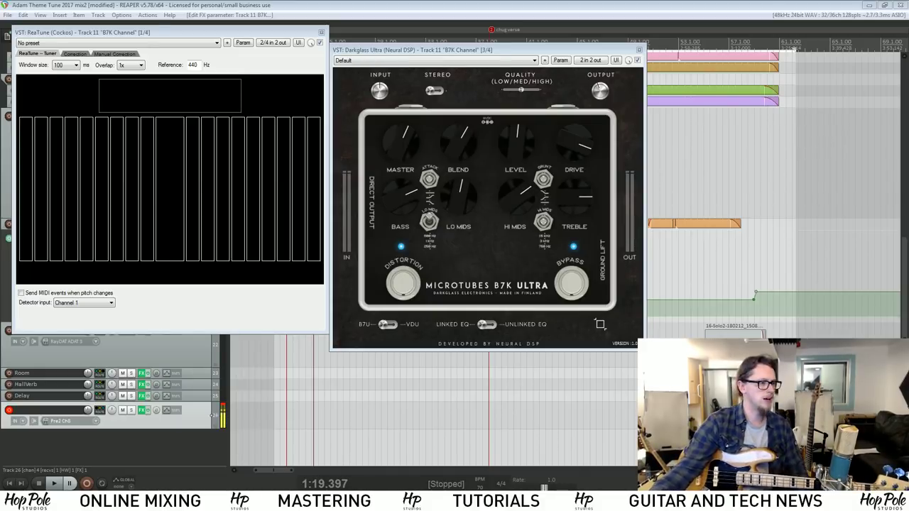
- Switch to the Chrome window with the Neural DSP website and skim the start of its home page
left_click_drag(0, 82, 538, 42)
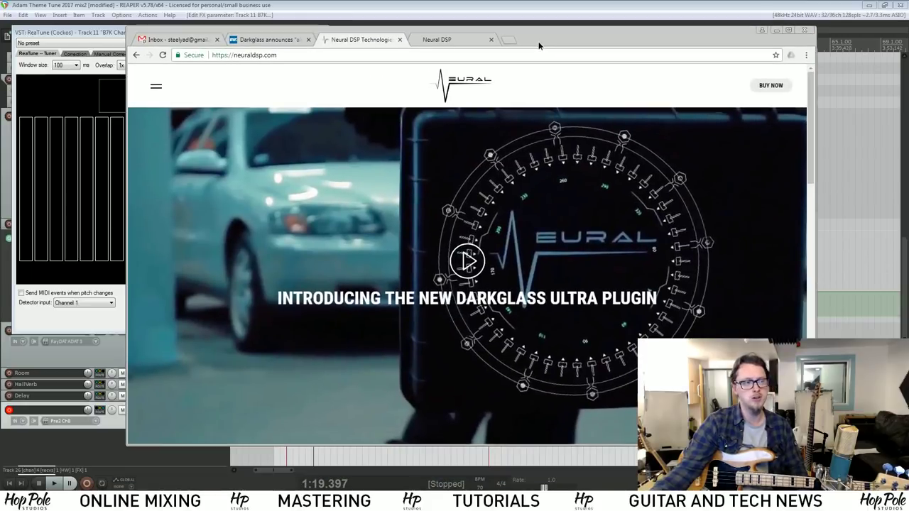
scroll(515, 210, "down", 3)
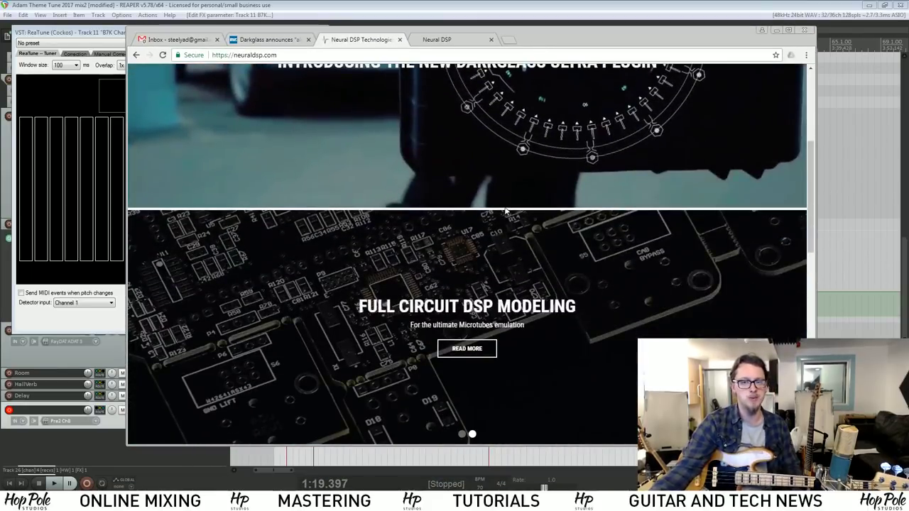
scroll(506, 211, "up", 3)
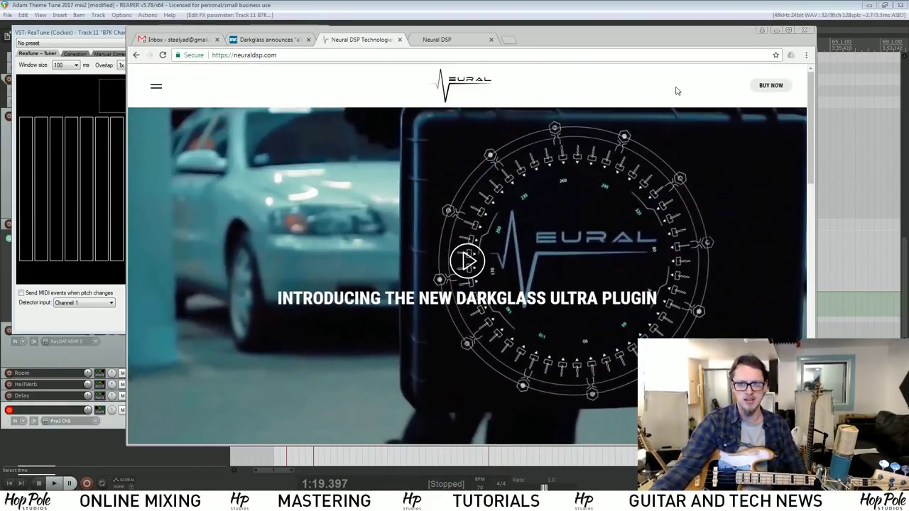
- Open the site's Products page, look through the Darkglass Ultra plugin's specs, and go back to the home page
left_click(153, 86)
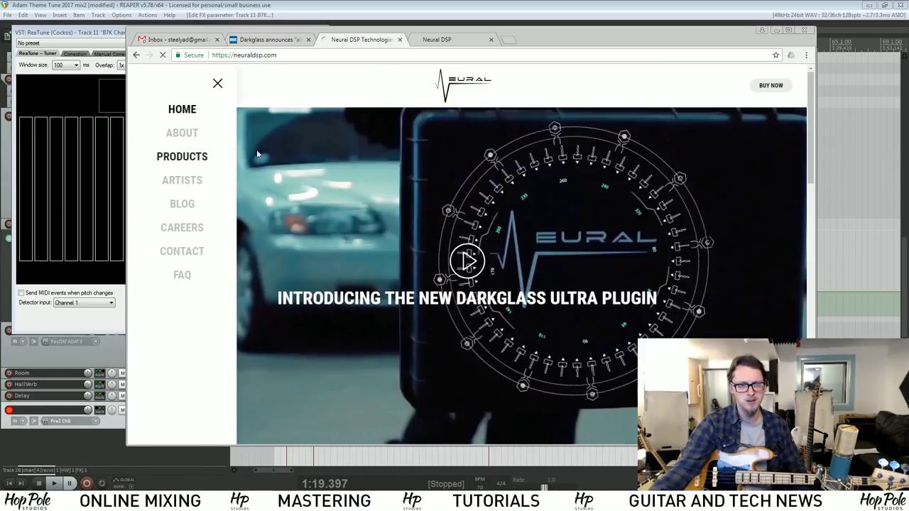
left_click(179, 157)
scroll(411, 182, "down", 15)
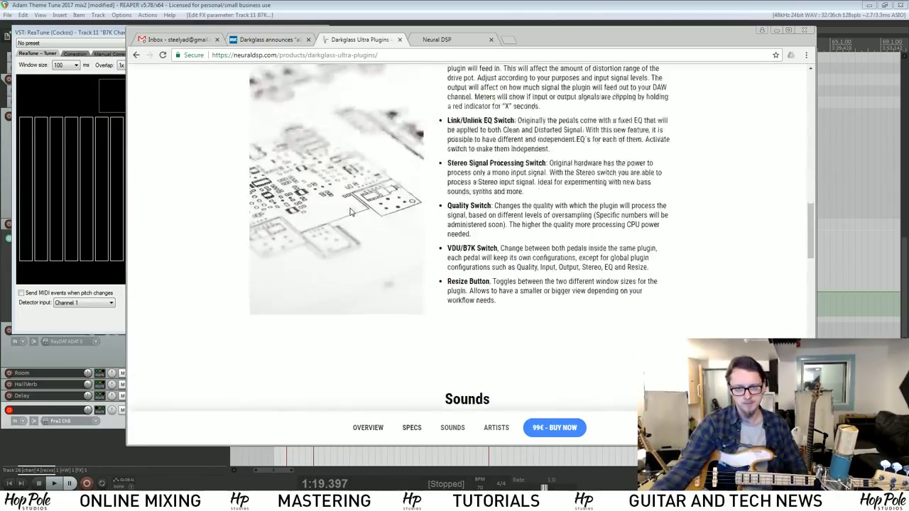
scroll(334, 208, "down", 4)
scroll(293, 210, "up", 7)
key("alt+Left")
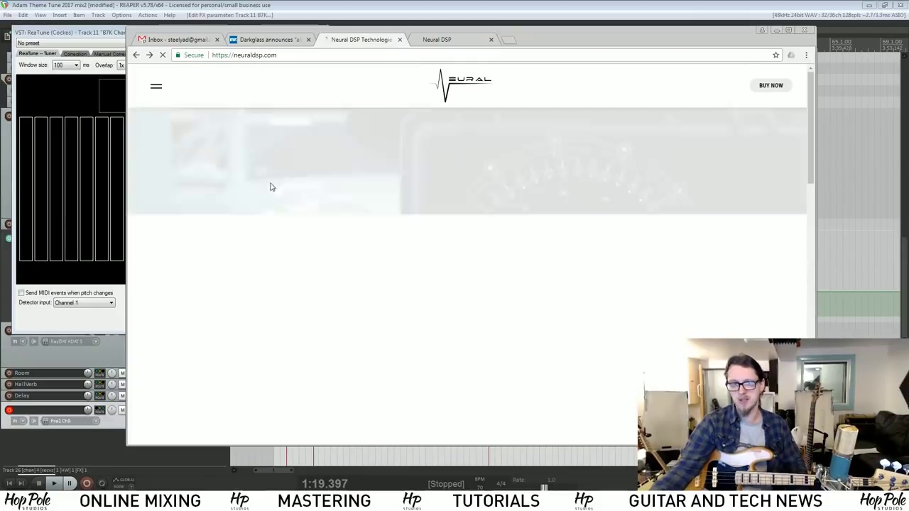
- Examine the Neural DSP home page, including the free-trial slide and the links to products, blog, artists and careers
scroll(356, 205, "down", 8)
scroll(359, 182, "down", 1)
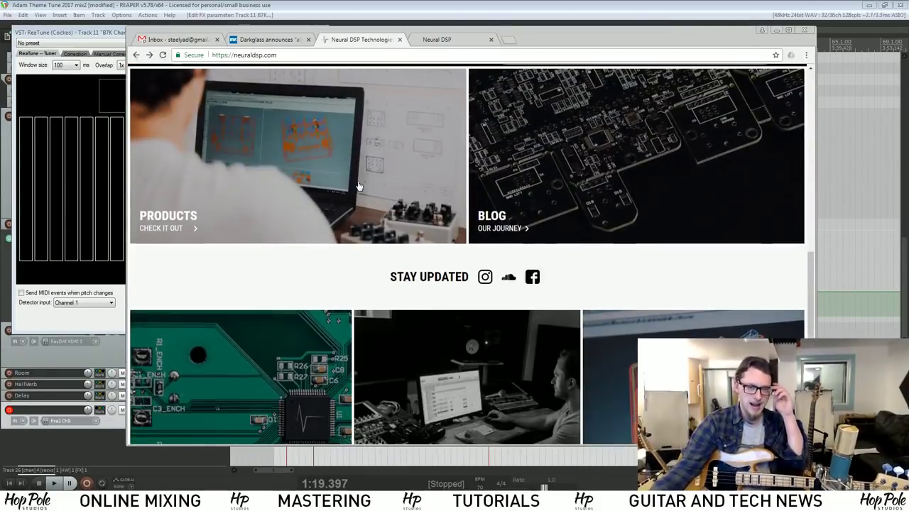
scroll(355, 159, "up", 2)
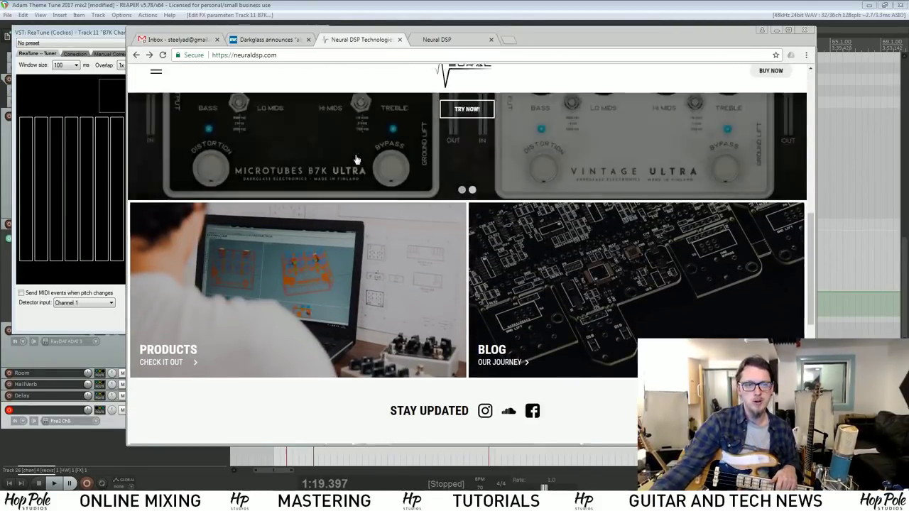
scroll(387, 261, "up", 1)
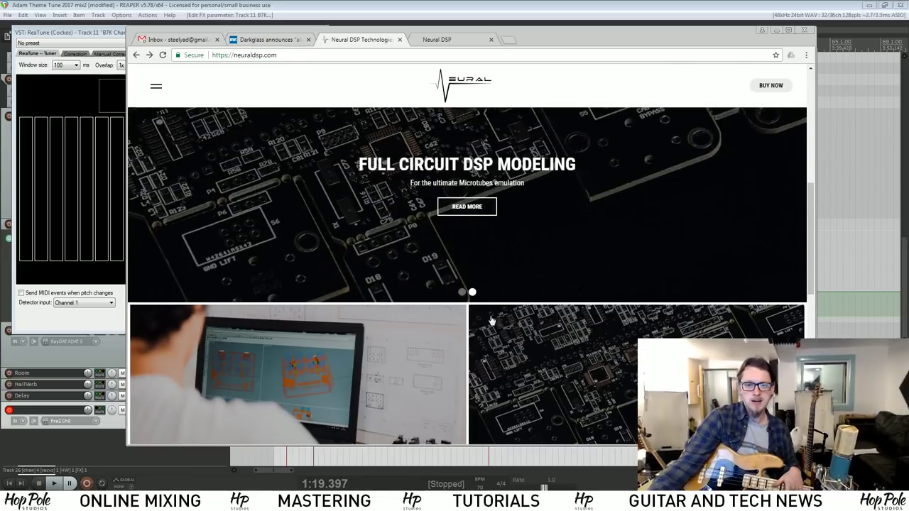
left_click(472, 292)
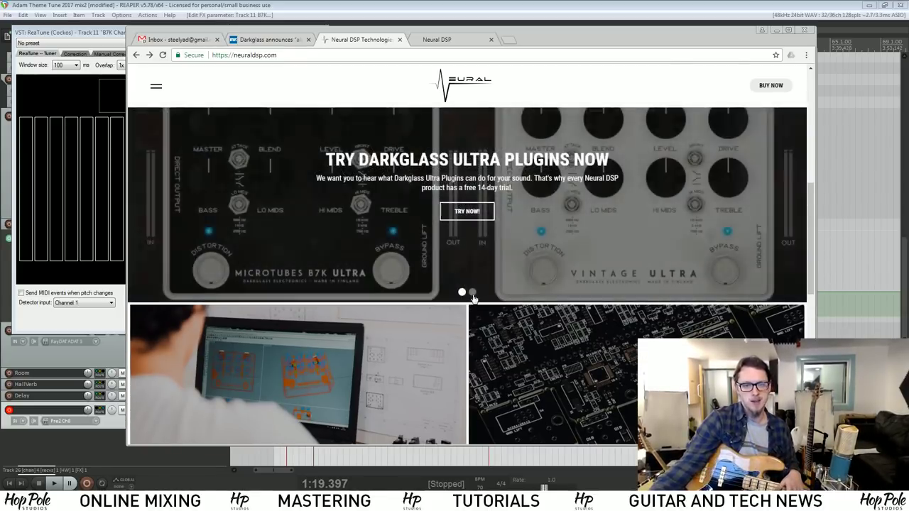
scroll(472, 292, "up", 1)
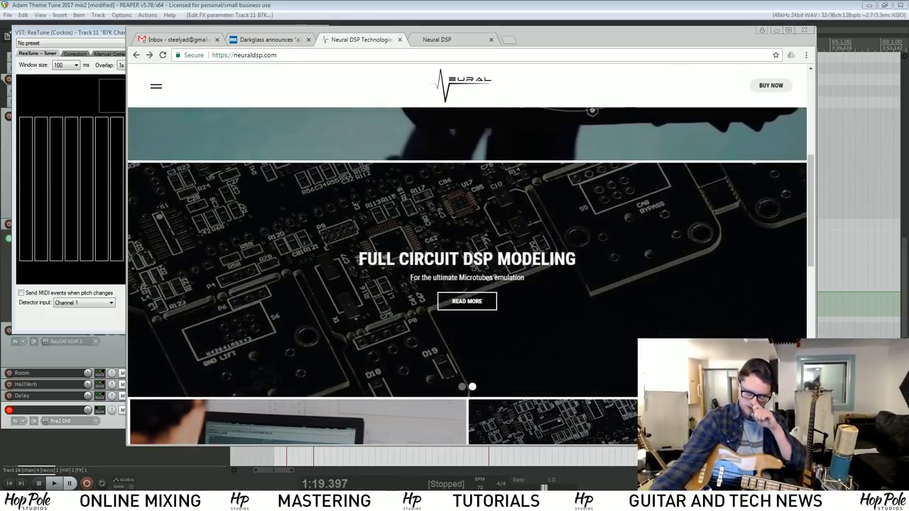
scroll(450, 277, "down", 5)
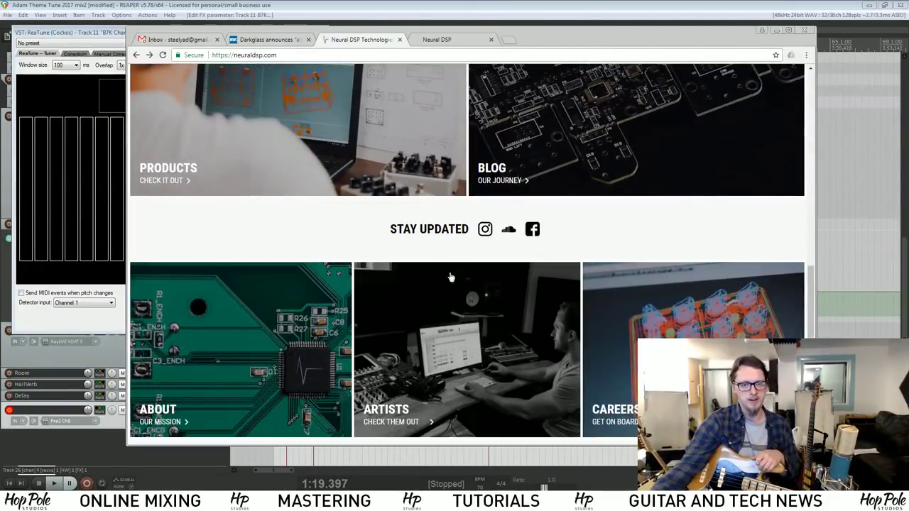
scroll(450, 277, "up", 1)
scroll(432, 294, "down", 3)
scroll(432, 265, "up", 1)
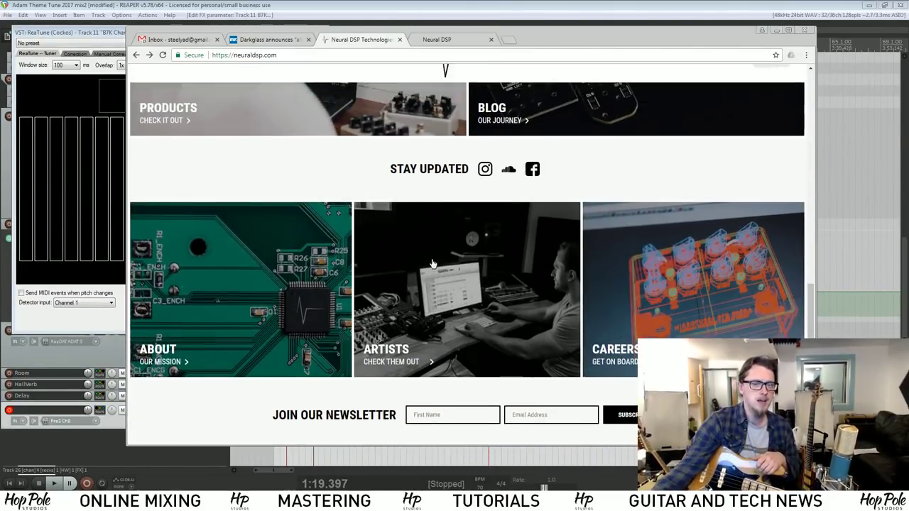
scroll(432, 264, "down", 1)
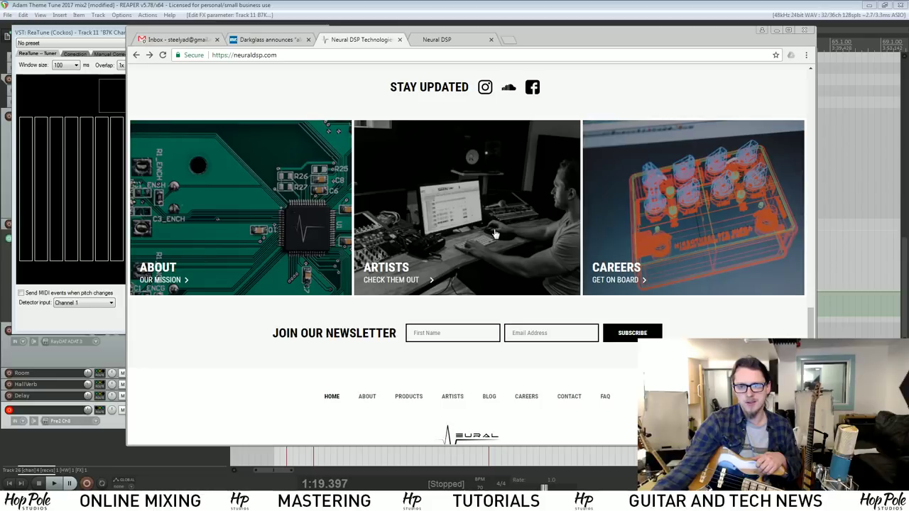
scroll(495, 234, "down", 1)
scroll(474, 226, "up", 1)
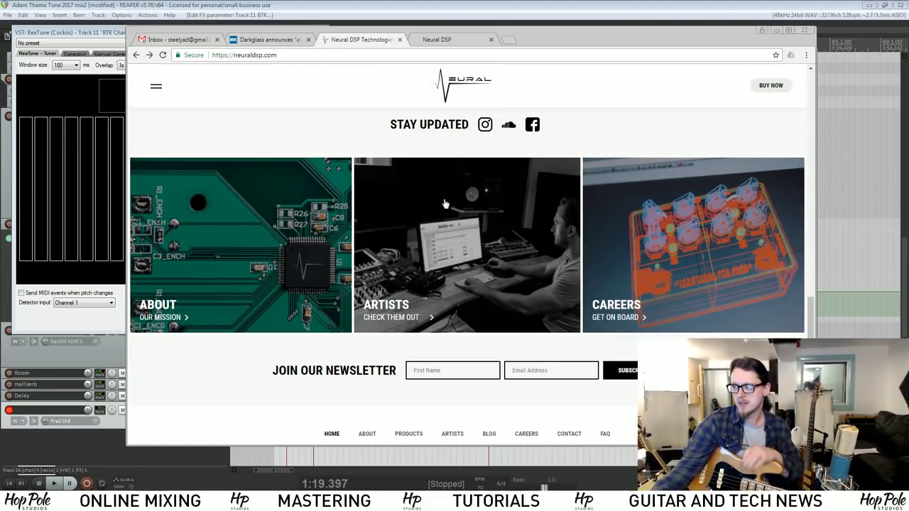
scroll(534, 216, "up", 10)
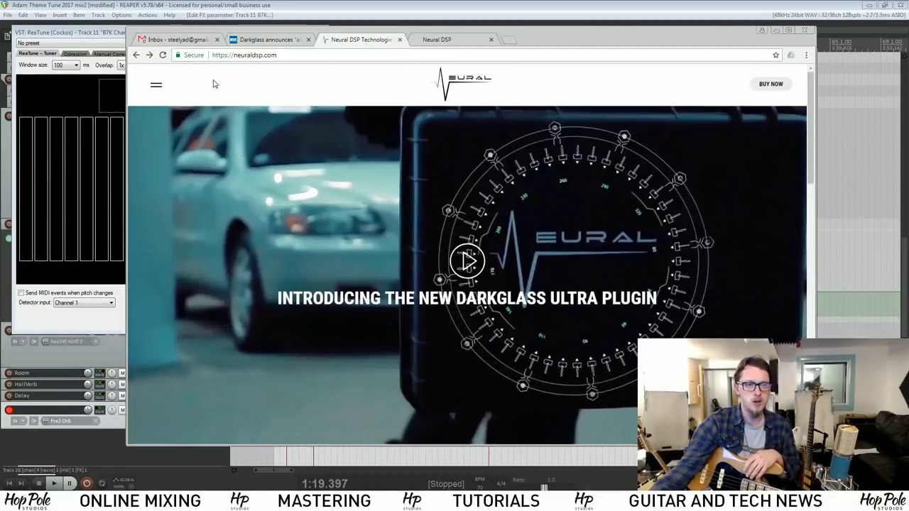
- Reopen the Products page and examine the hardware descriptions and the quote about the ultimate Vintage & B7K Ultra emulation
left_click(154, 86)
left_click(188, 164)
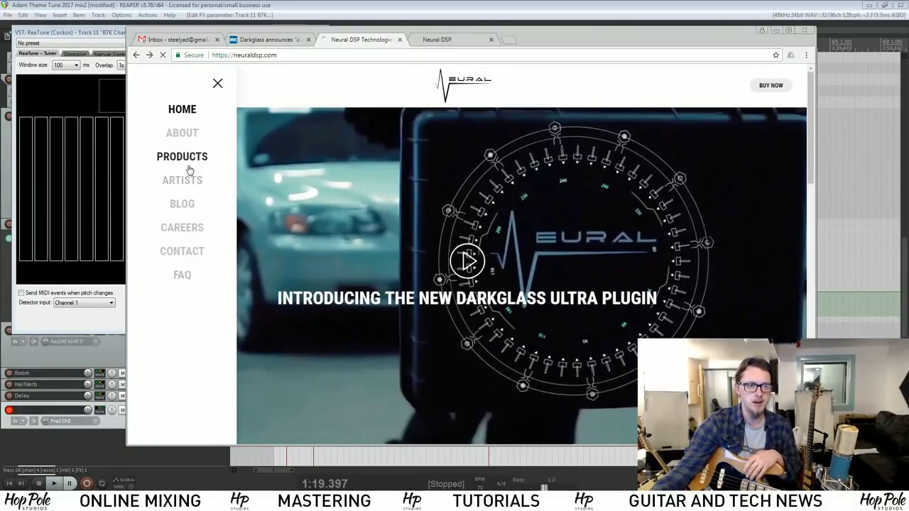
scroll(387, 220, "down", 10)
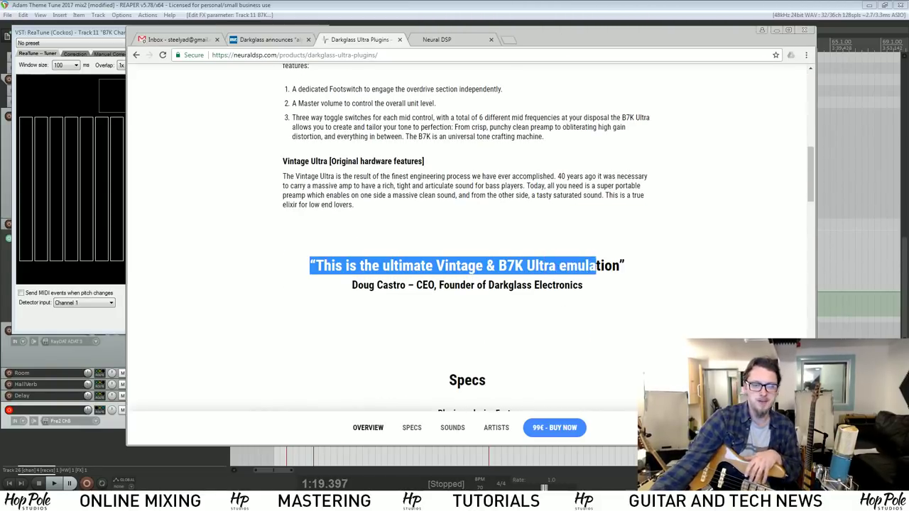
left_click_drag(660, 235, 331, 263)
left_click(610, 291)
left_click(313, 261)
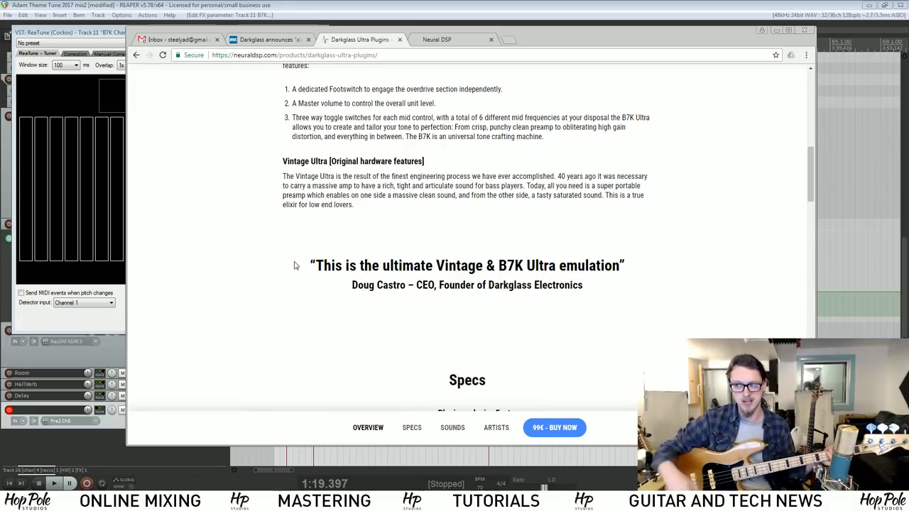
scroll(361, 220, "up", 10)
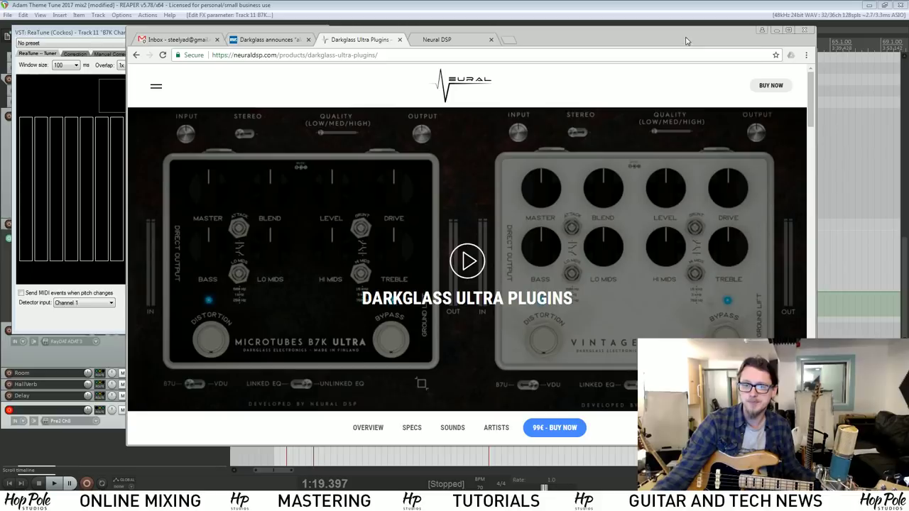
- Move the browser off this screen and return to the maximized REAPER project with the plugin window
left_click_drag(742, 40, 0, 60)
double_click(487, 4)
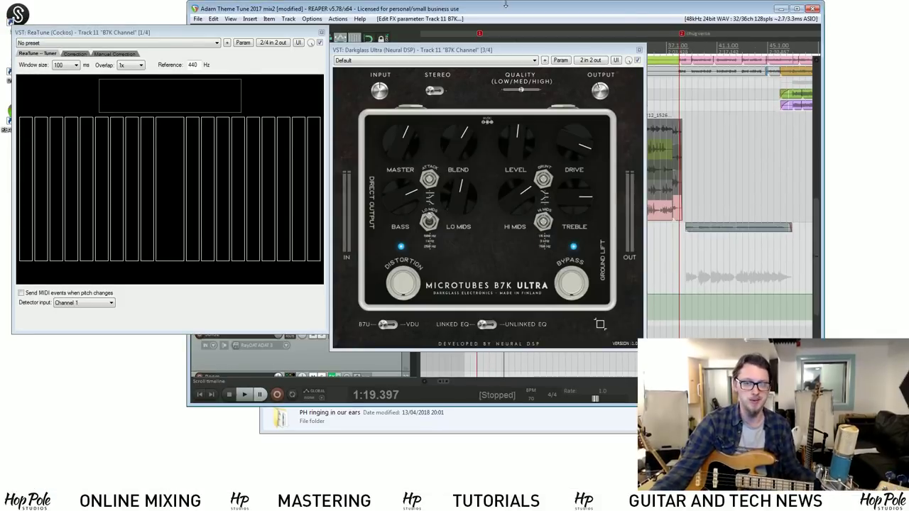
double_click(514, 10)
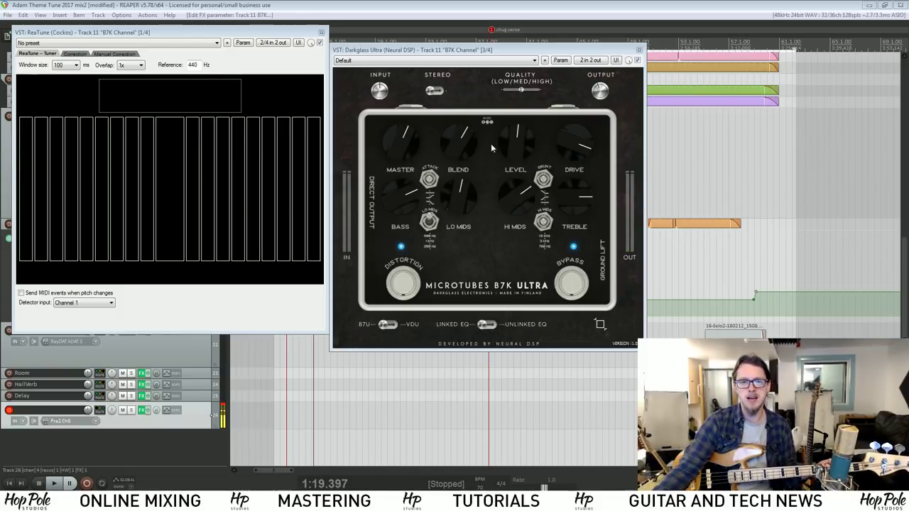
- Turn down Drive and Treble, switch the distortion off, and compare the clean preamp tone with the bypassed signal
left_click_drag(577, 144, 580, 228)
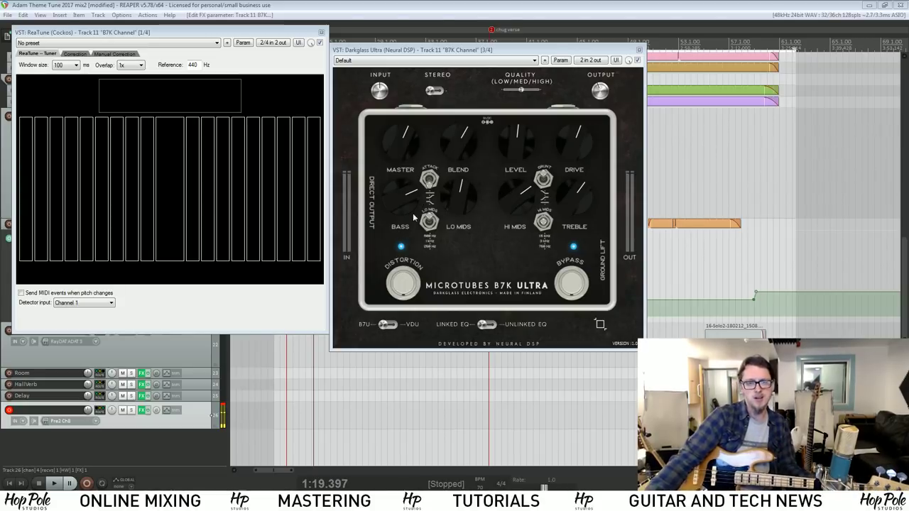
left_click(406, 281)
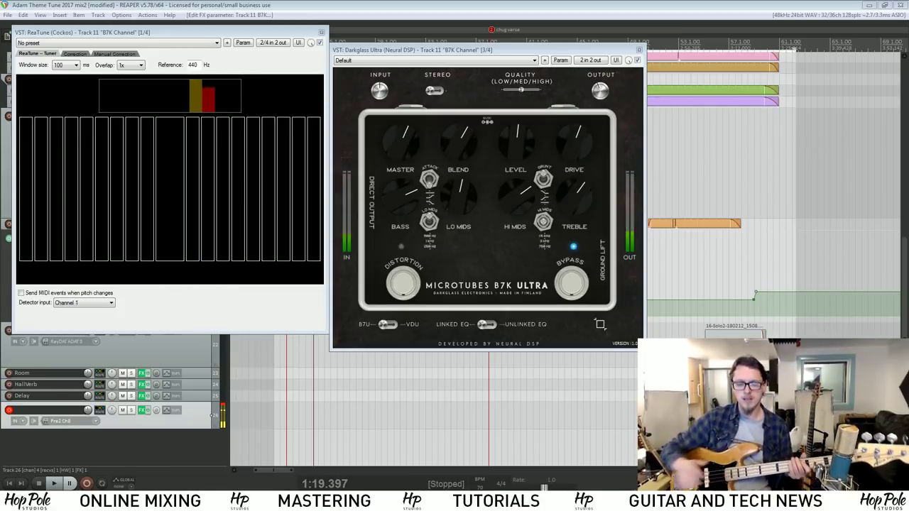
left_click(566, 284)
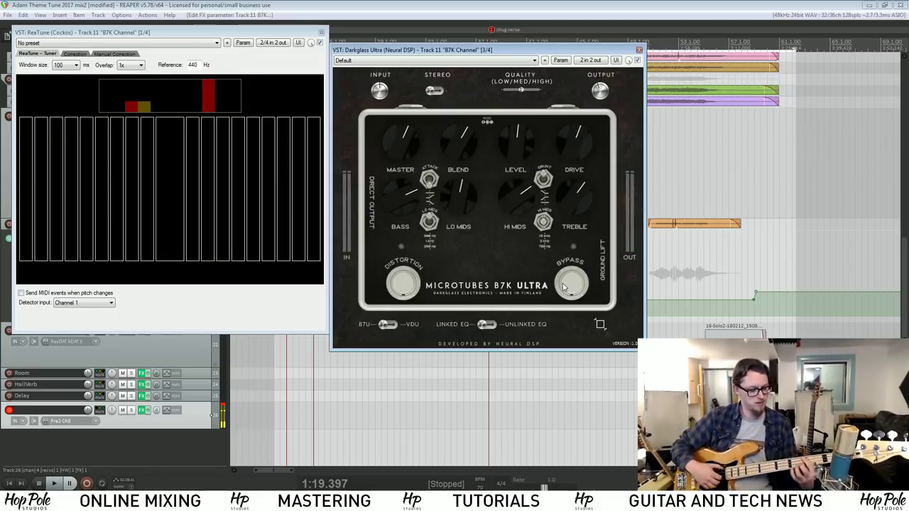
left_click(564, 287)
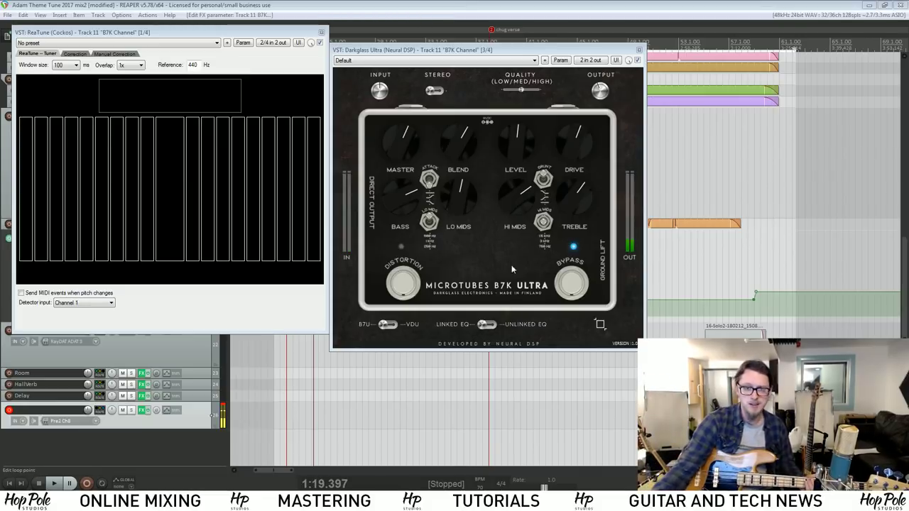
- Switch the distortion section back on and turn the Blend knob down to its minimum
left_click(403, 283)
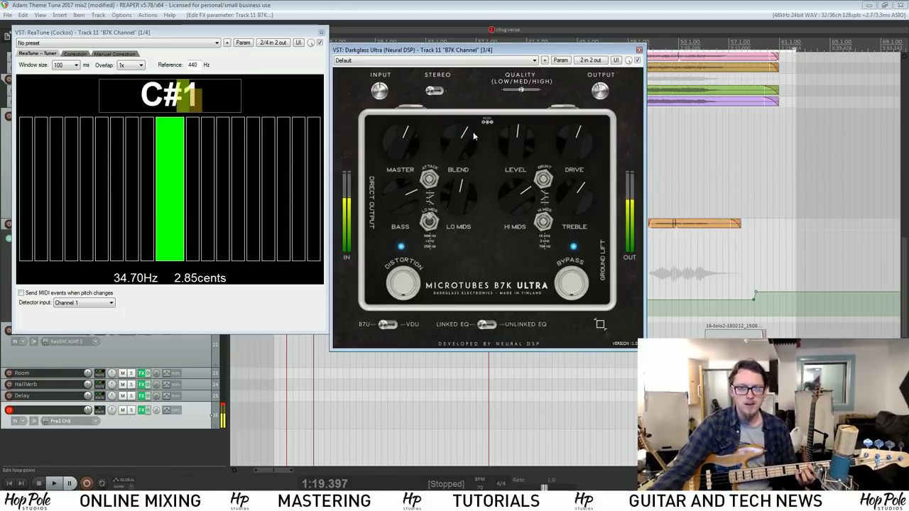
left_click_drag(466, 144, 441, 286)
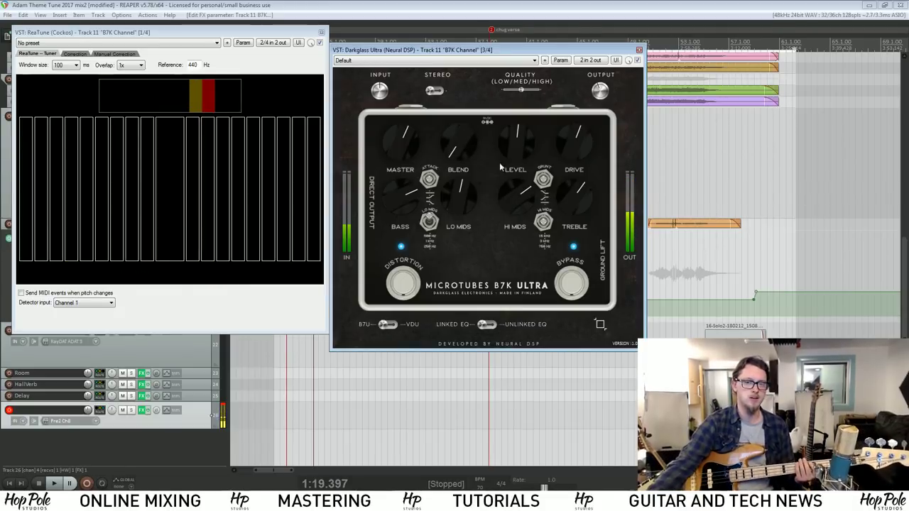
- Try Blend at maximum and just past noon, lower Level to about half past ten, and set Blend slightly below noon
left_click_drag(456, 157, 460, 14)
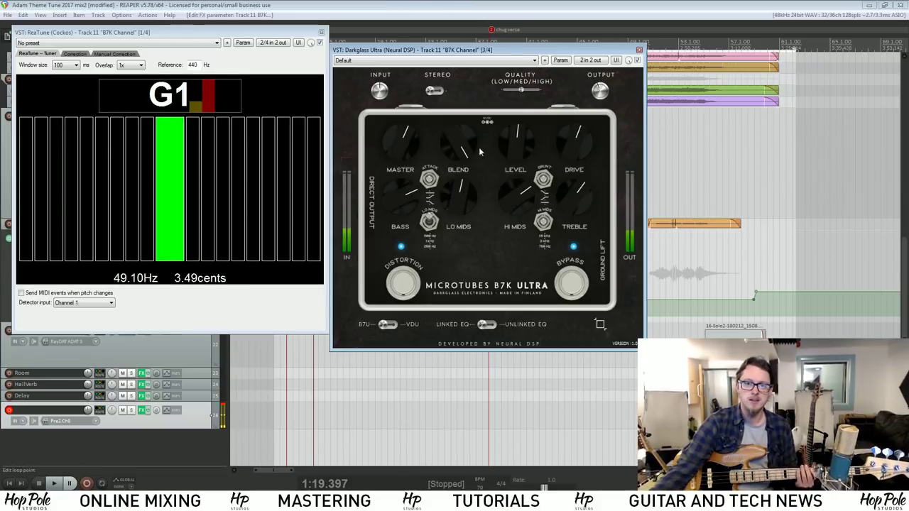
left_click_drag(464, 144, 466, 200)
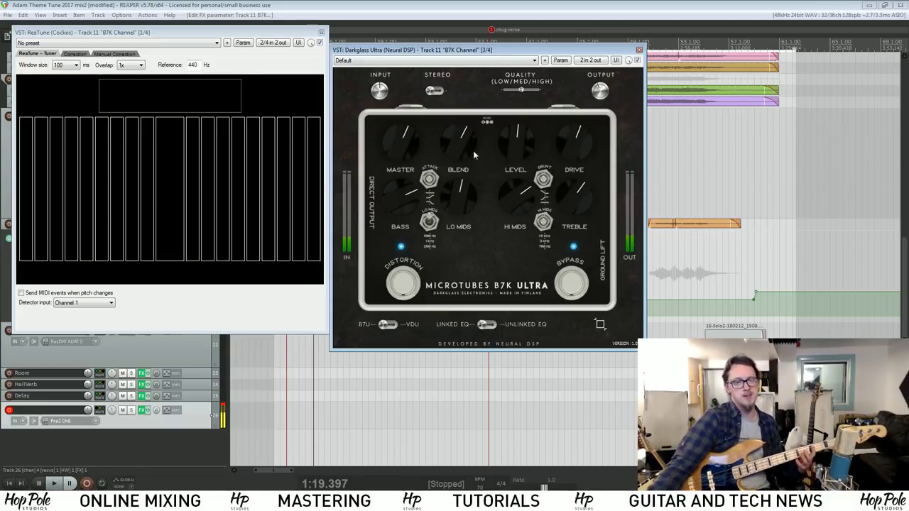
left_click_drag(516, 142, 513, 164)
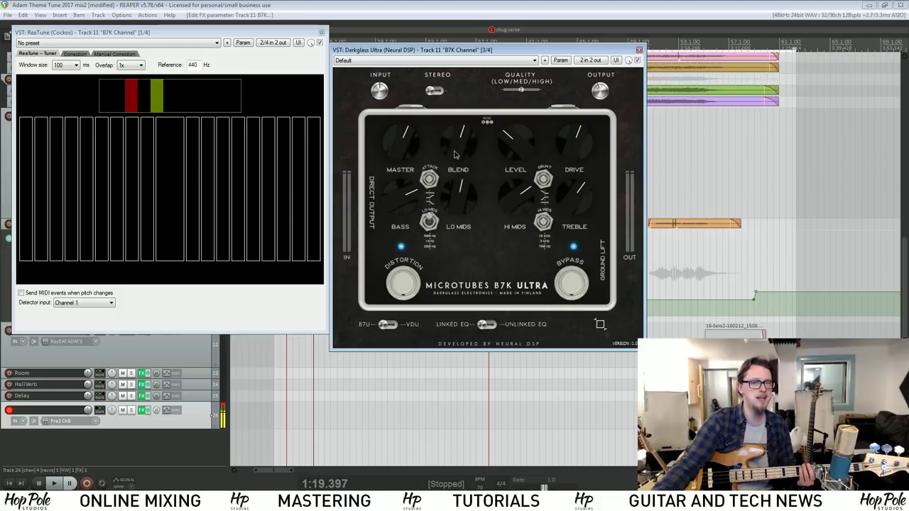
left_click_drag(456, 154, 448, 162)
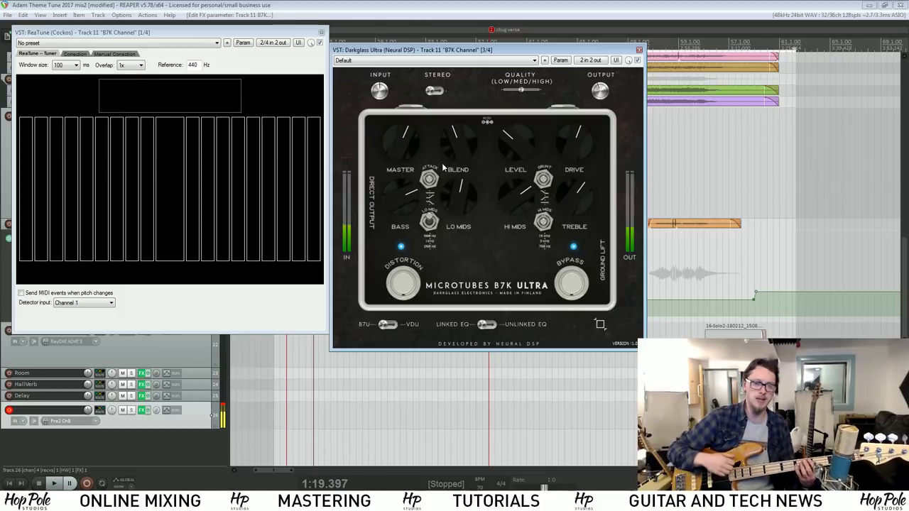
- Turn Level up to just past noon, try a higher Blend setting, and settle Blend just past noon
left_click_drag(443, 167, 457, 150)
left_click_drag(512, 148, 518, 124)
left_click_drag(462, 147, 463, 55)
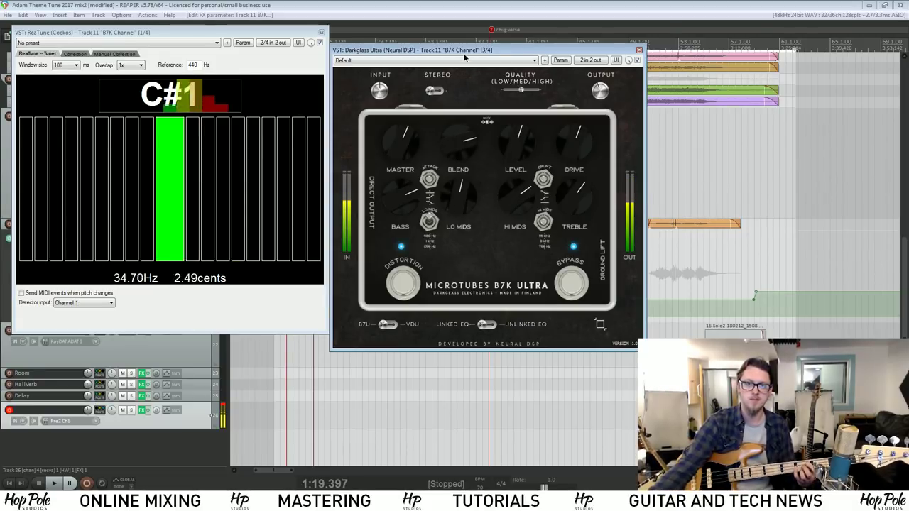
double_click(458, 143)
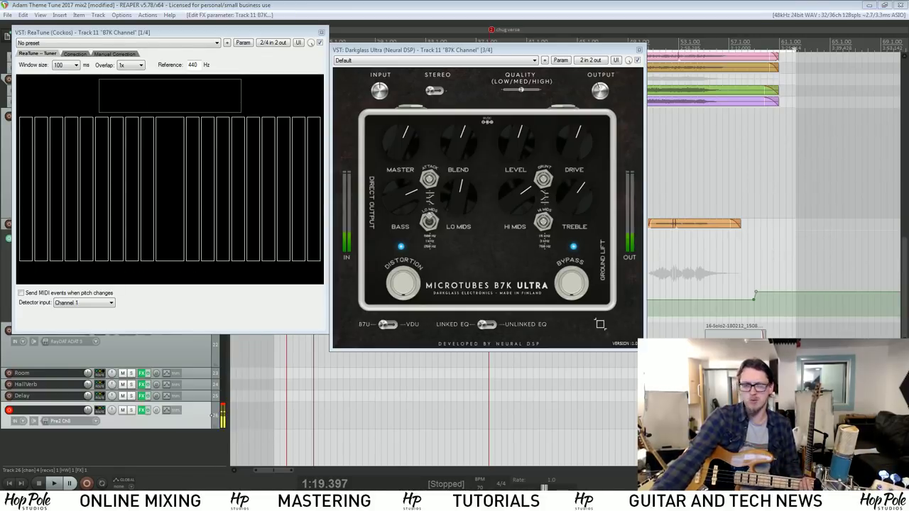
left_click(520, 53)
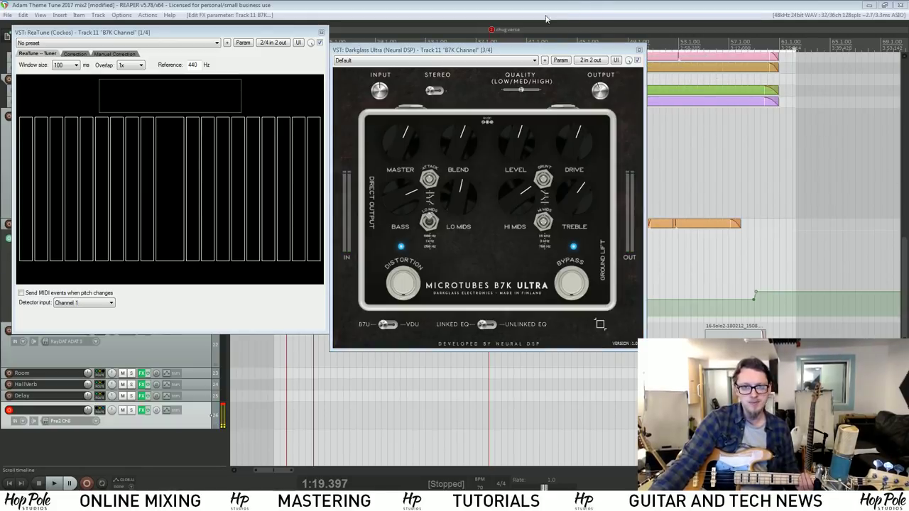
left_click(507, 51)
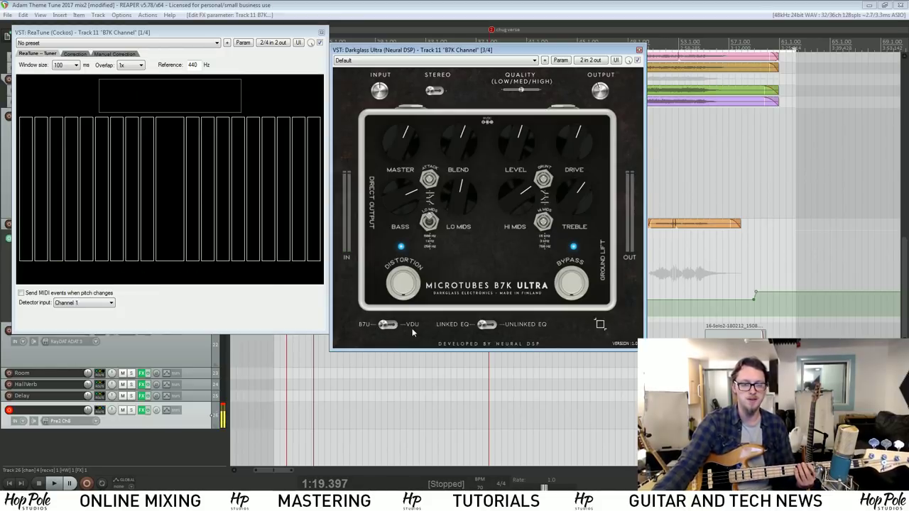
- Switch the plugin to the VDU pedal model and turn its Blend up to about half past one
left_click(385, 326)
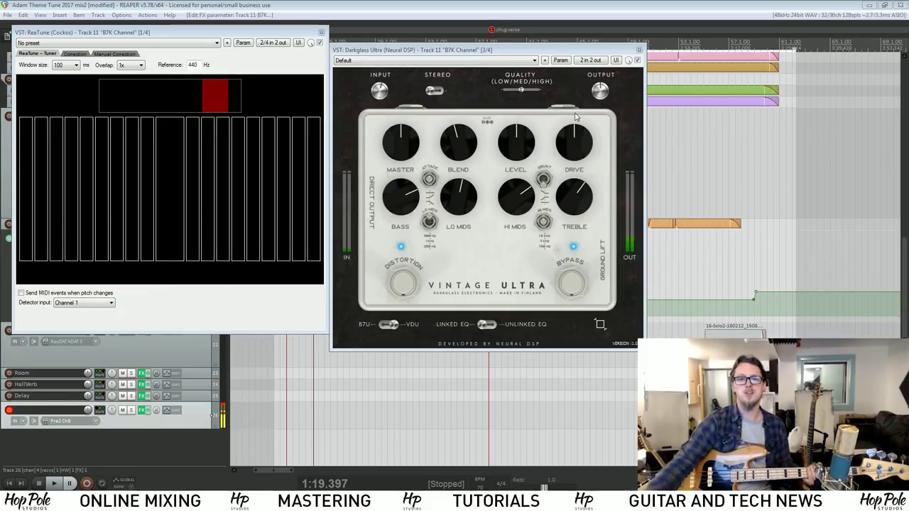
left_click(458, 139)
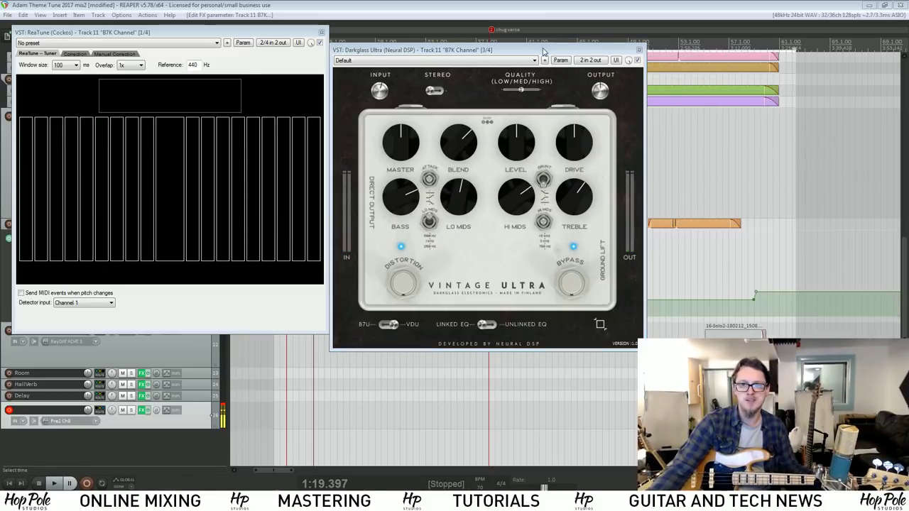
left_click_drag(541, 52, 554, 53)
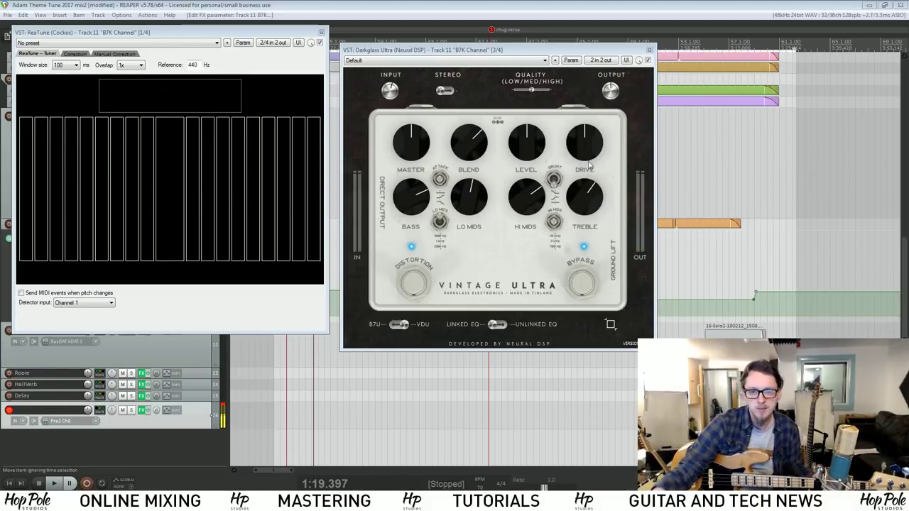
- Set the Vintage Ultra's Grunt switch to its middle position and turn Drive up to almost three o'clock
left_click(553, 185)
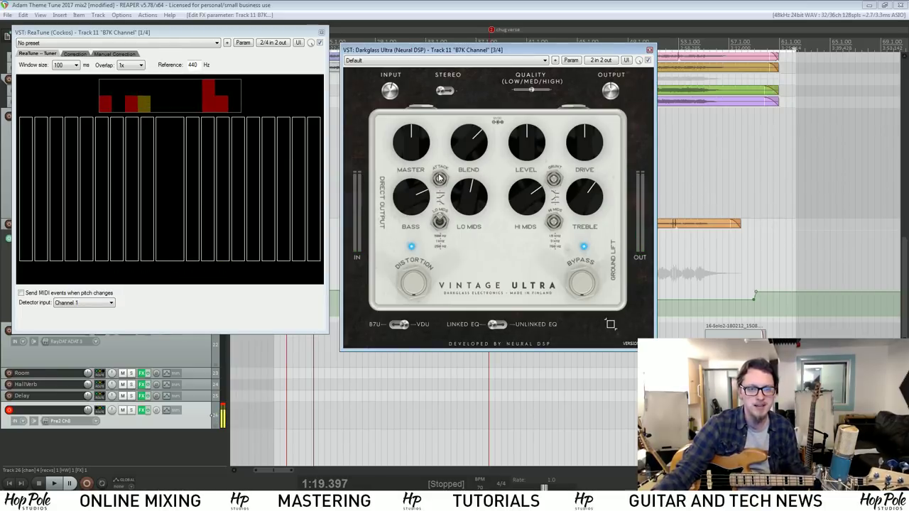
left_click_drag(582, 154, 582, 141)
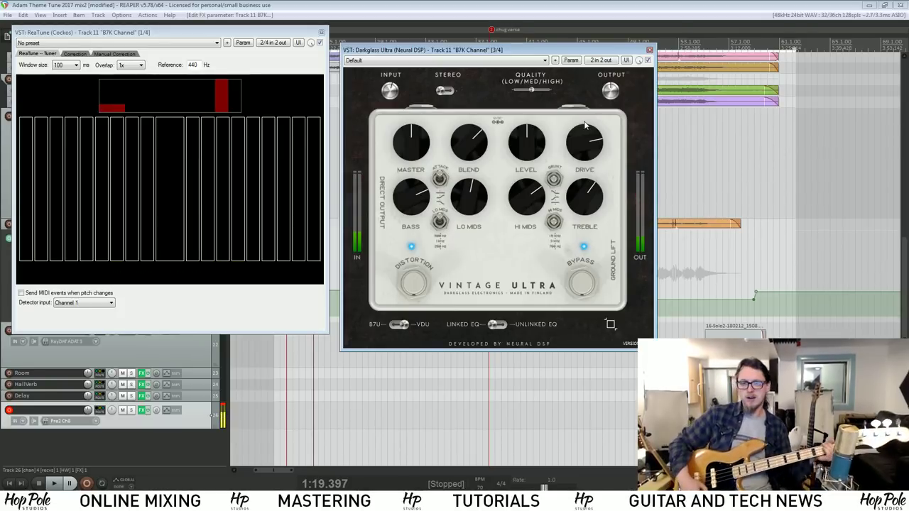
key("ctrl+s")
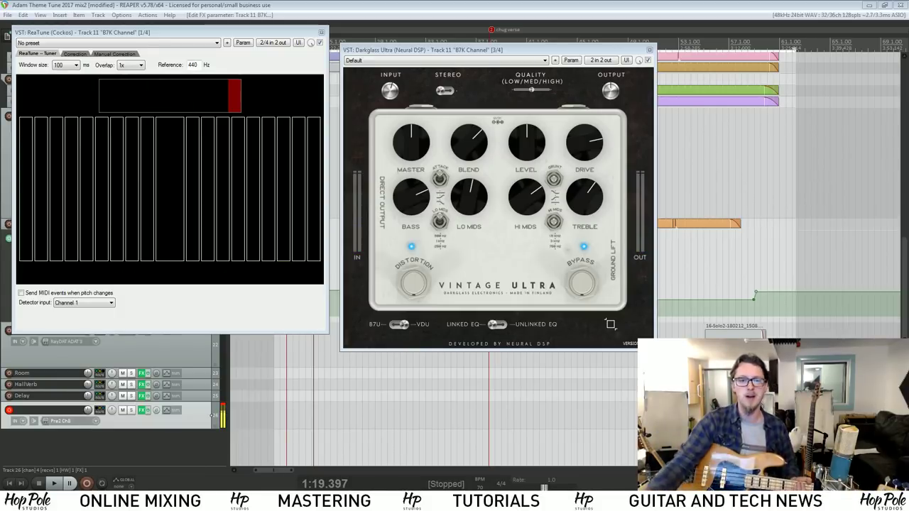
- Switch back to the B7U pedal model and turn its Drive up to almost three o'clock
left_click(398, 326)
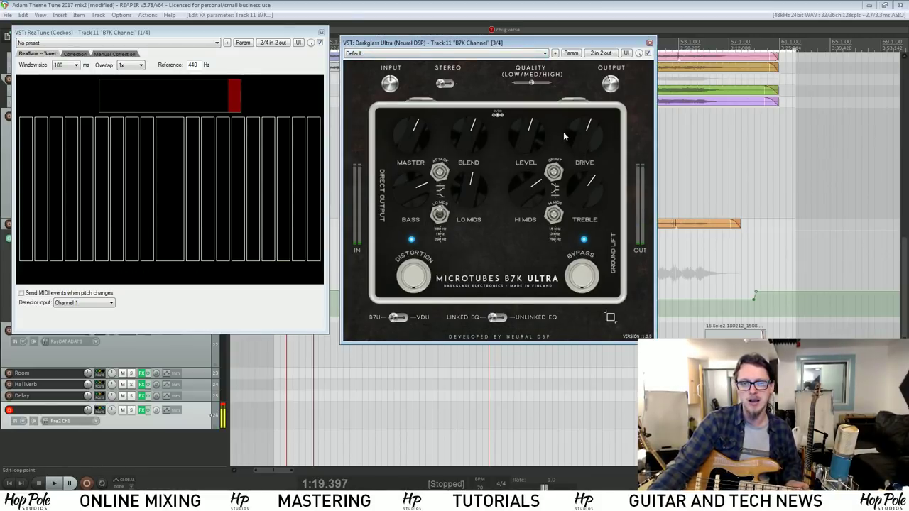
left_click_drag(580, 119, 584, 109)
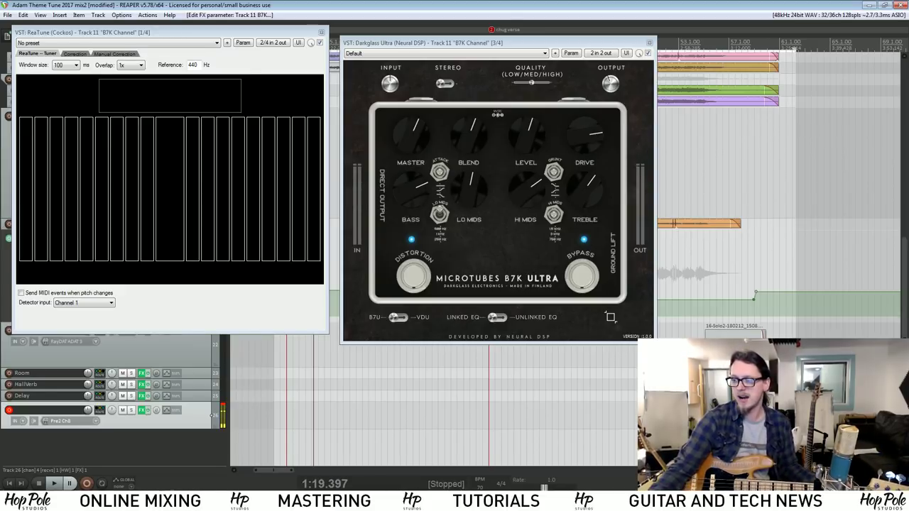
- Enable the bypassed Virtual Mix Rack with the FG-116 compressor beside the Darkglass window and check the B7K Channel's effects in the mixer
left_click_drag(537, 82, 158, 122)
left_click_drag(434, 43, 571, 66)
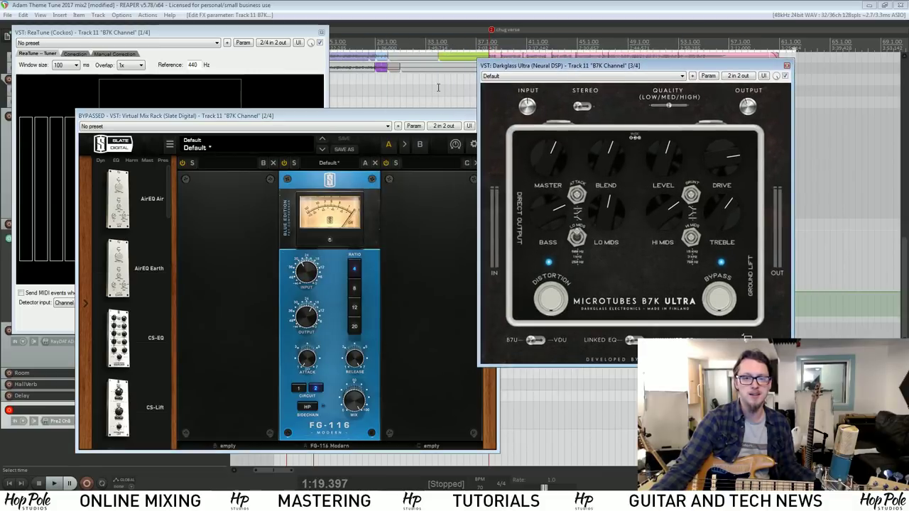
left_click_drag(417, 122, 405, 110)
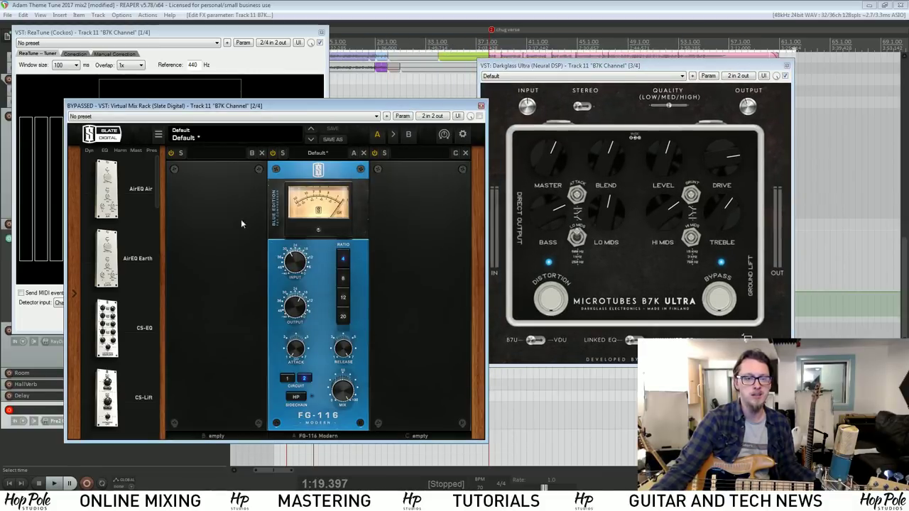
left_click(480, 117)
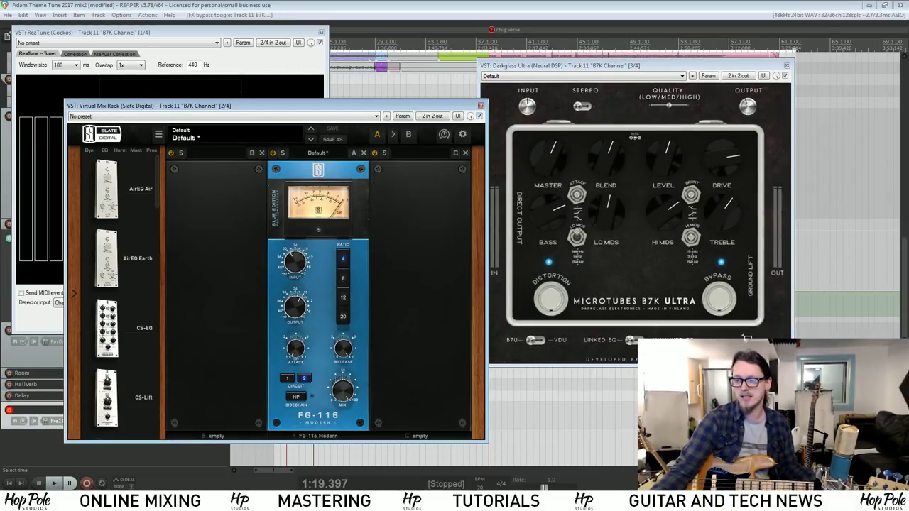
key("ctrl+m")
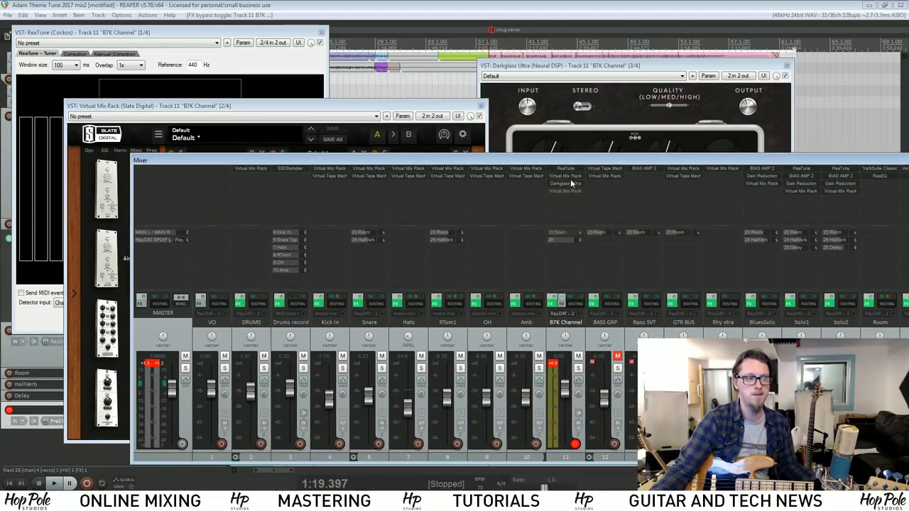
key("ctrl+m")
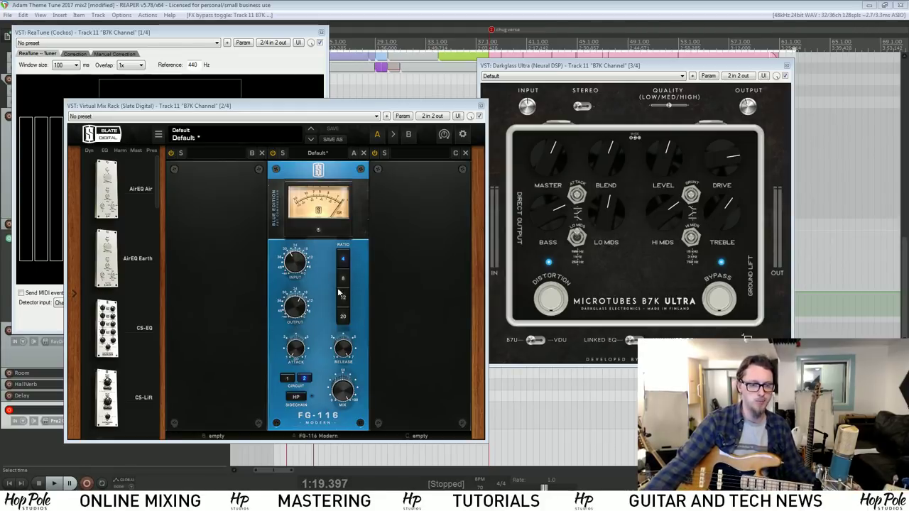
- Enable the second Virtual Mix Rack holding FG-401, FG-N and Virtual Mixbuss, and arrange its window beside the other plugins
left_click_drag(668, 71, 691, 77)
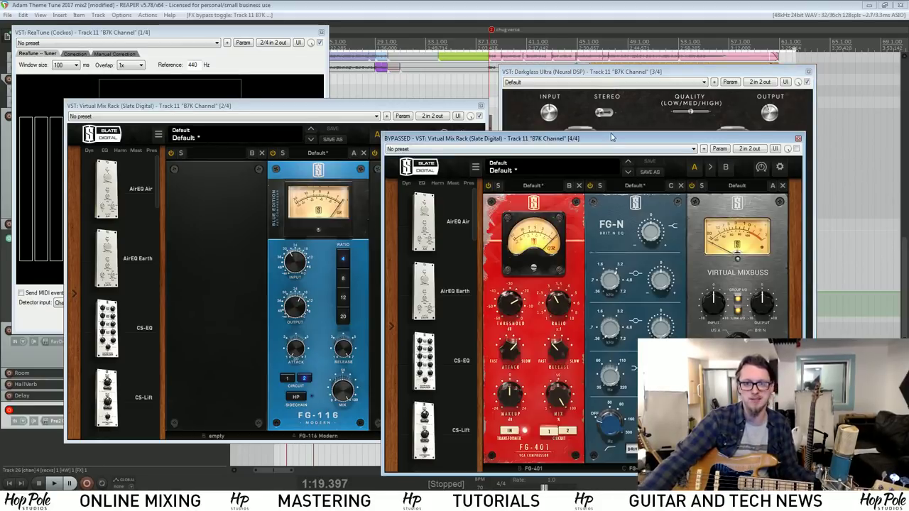
left_click_drag(612, 137, 591, 135)
left_click(775, 148)
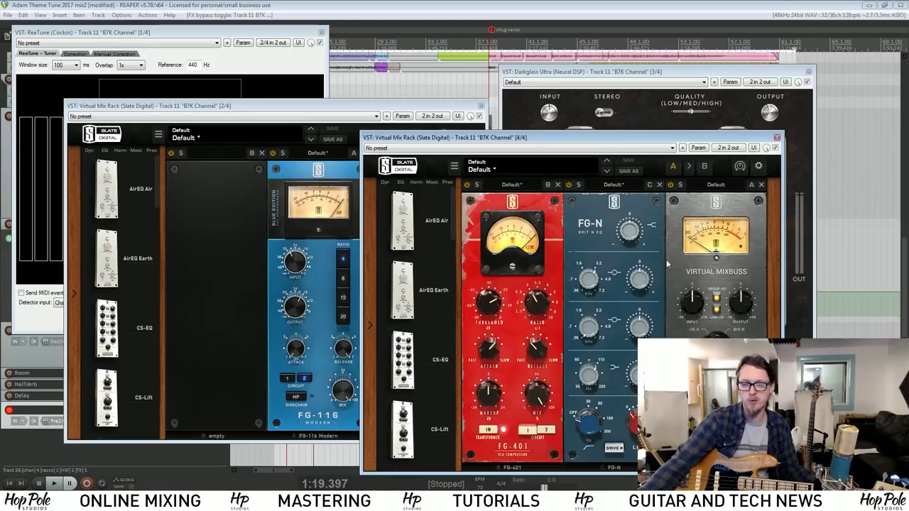
left_click_drag(561, 144, 495, 141)
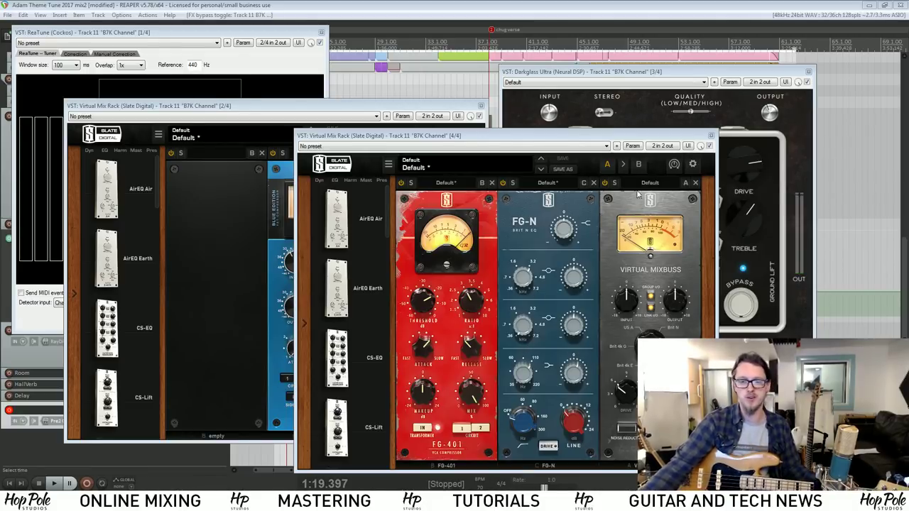
left_click_drag(573, 140, 592, 137)
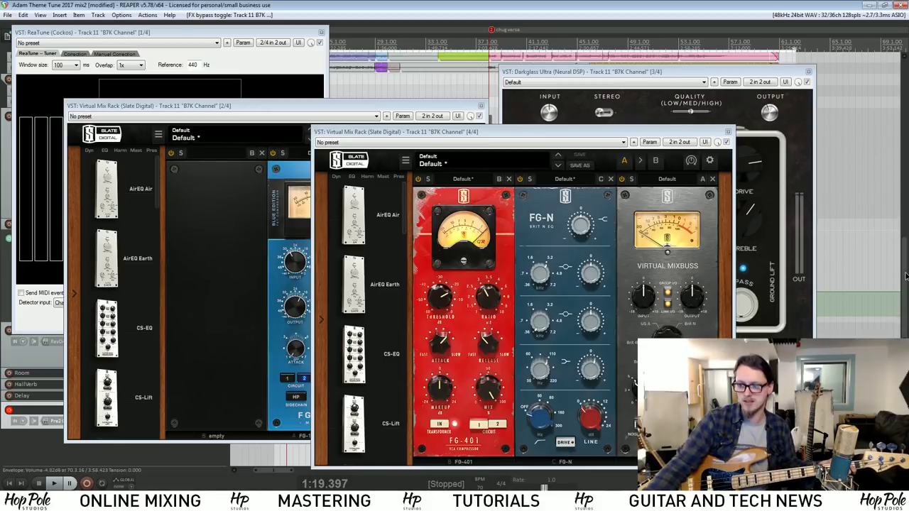
- Close both Virtual Mix Rack windows and move the Darkglass window over the track list to uncover the arrangement
scroll(743, 48, "down", 2)
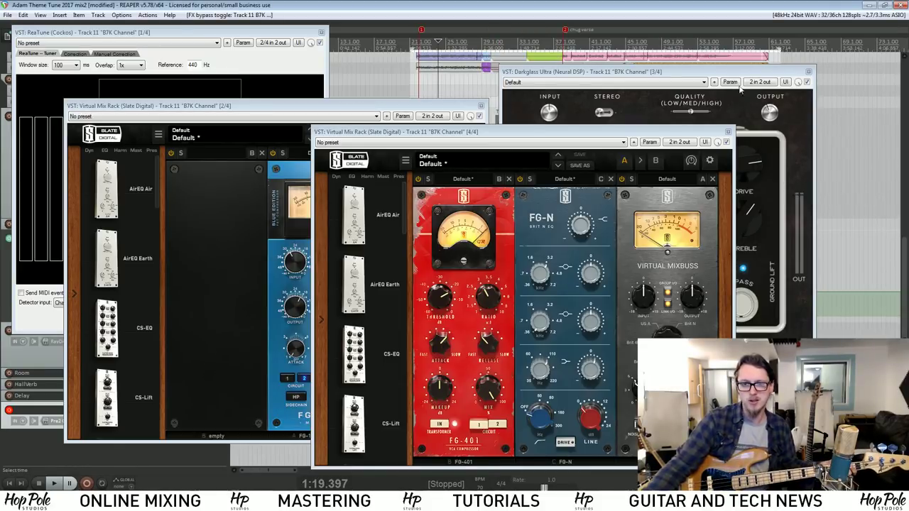
left_click(726, 132)
left_click(480, 105)
left_click_drag(562, 72, 86, 120)
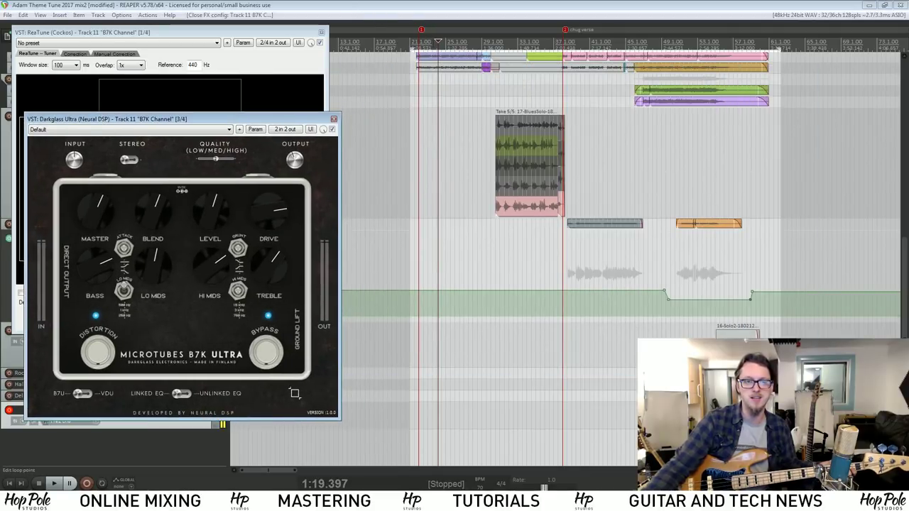
- Place the edit cursor at 1:17.239 and play the song from there past the chug verse marker to hear the bass in context
left_click(432, 47)
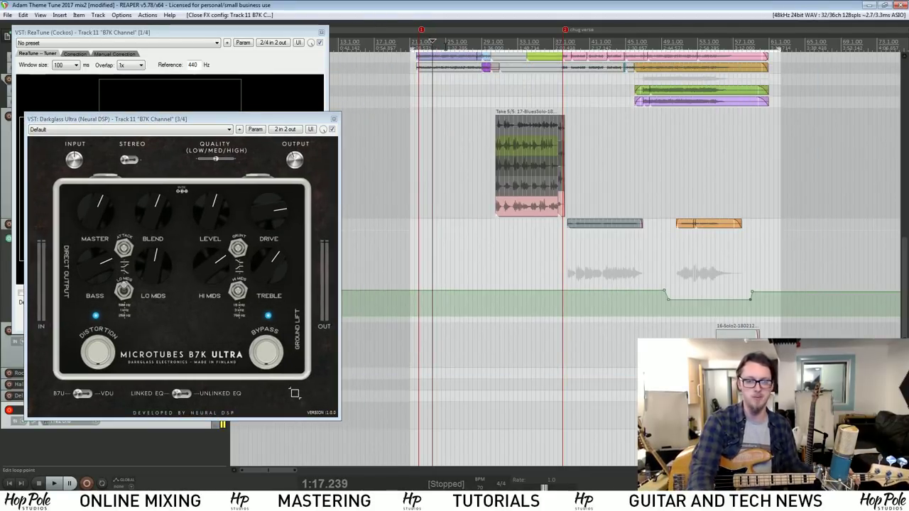
key("space")
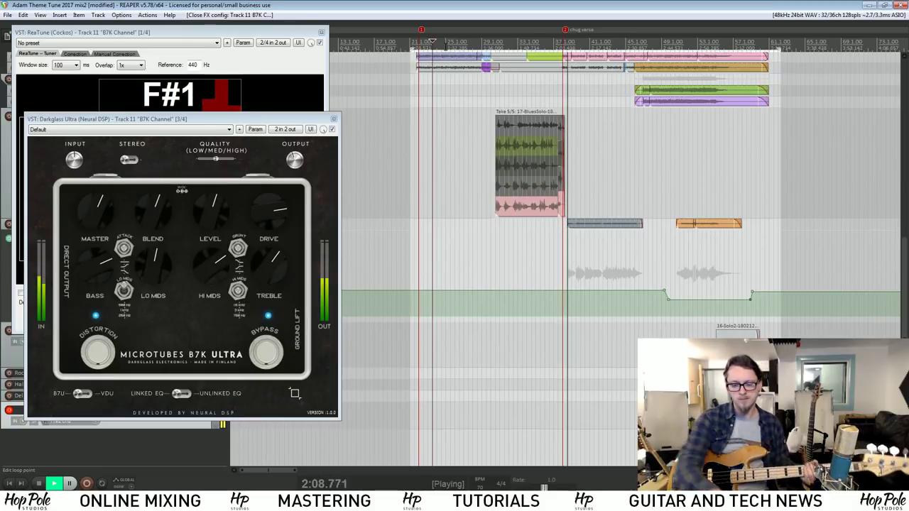
key("space")
key("alt+Tab")
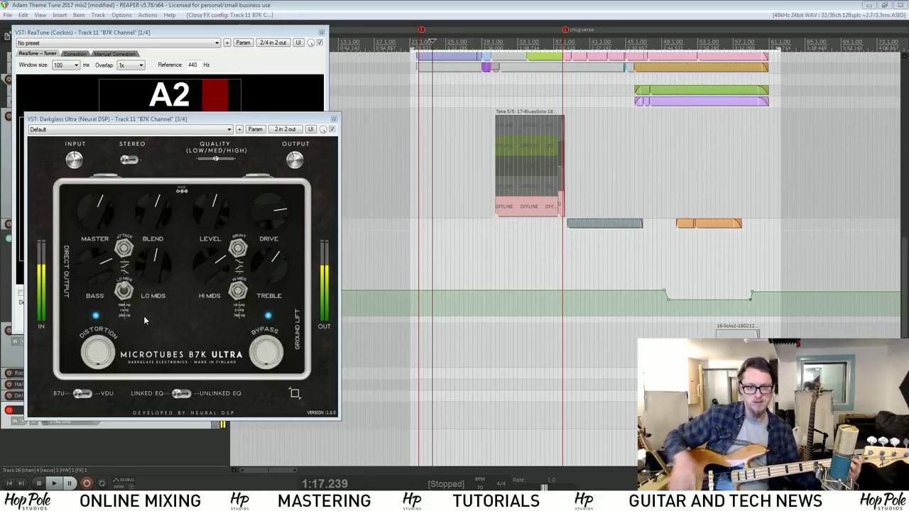
- Bypass the Microtubes B7K Ultra and re-engage it to compare the dry and processed bass
left_click(274, 357)
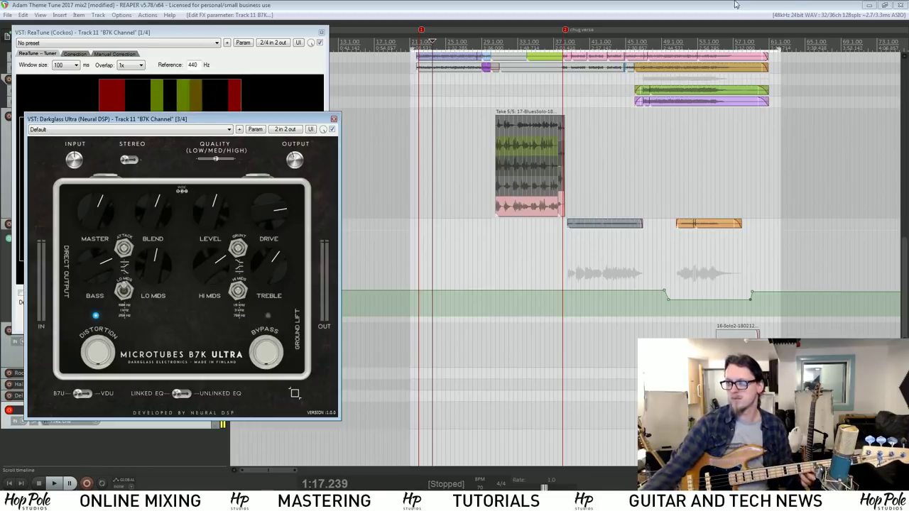
left_click(284, 501)
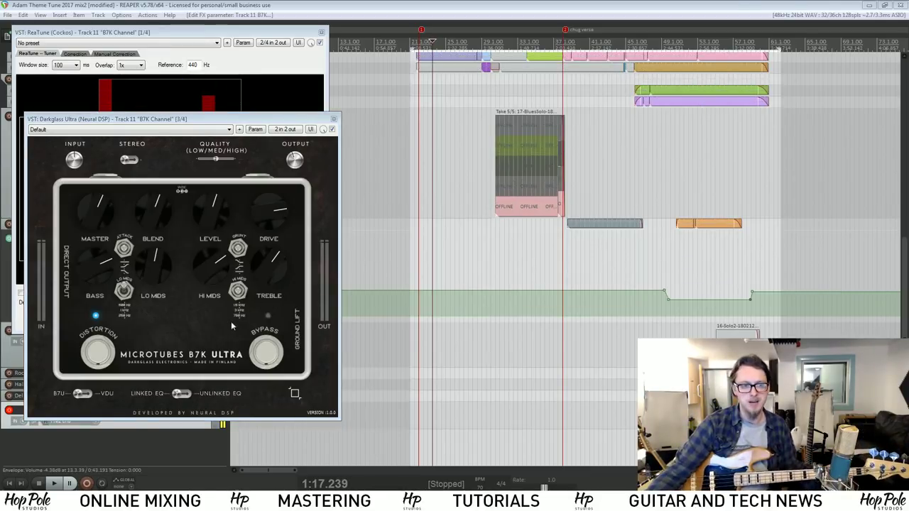
left_click(252, 355)
left_click(266, 355)
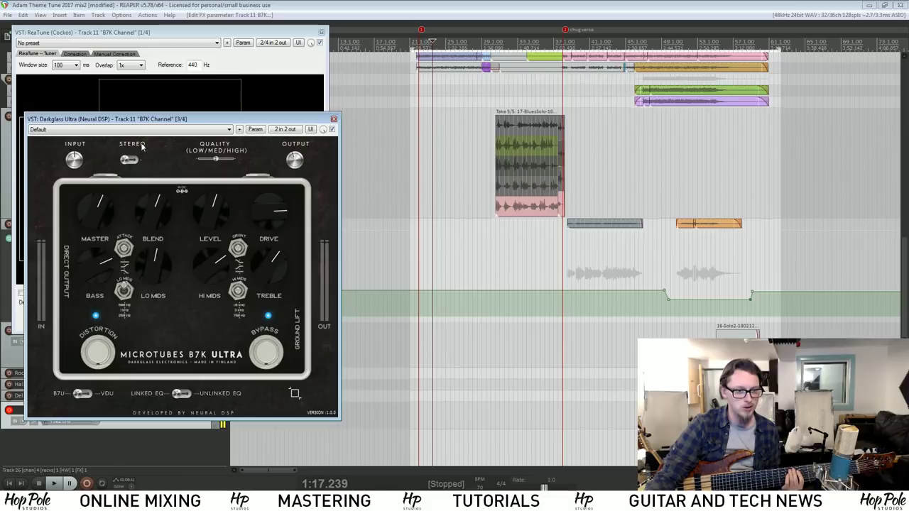
- Shift the Darkglass window clear of the track controls and turn Lo Mids up to almost three o'clock
left_click_drag(161, 118, 234, 124)
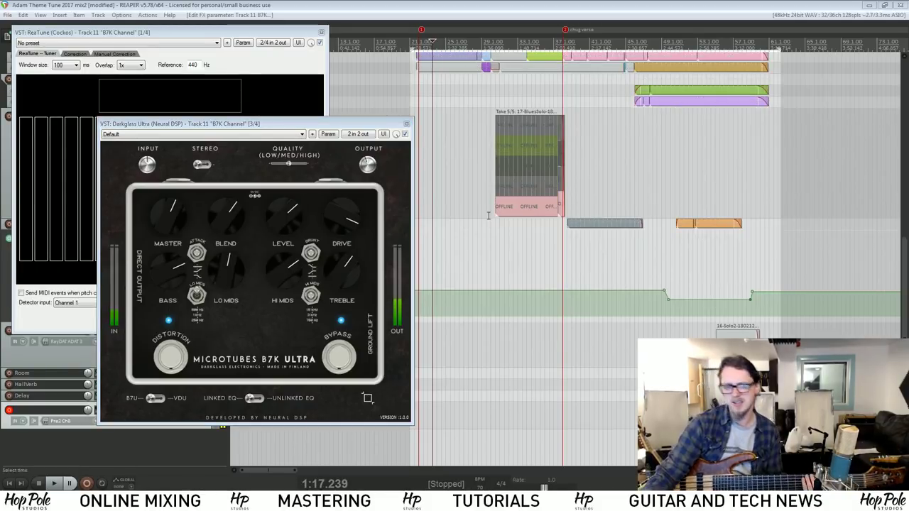
left_click_drag(223, 278, 223, 267)
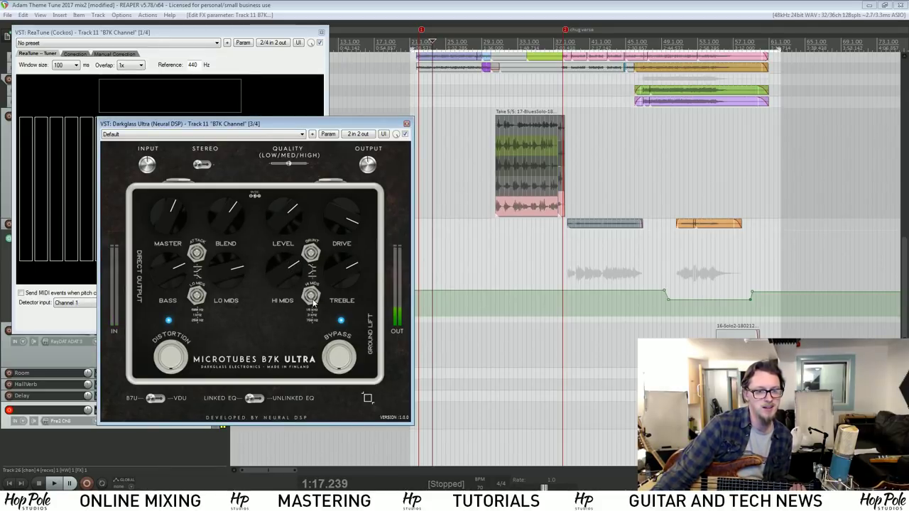
- Lower the pedal's Treble to just past twelve o'clock and set the FG-401 compressor's threshold to -14.7 dB, closing the Virtual Mix Rack
left_click_drag(288, 272, 341, 298)
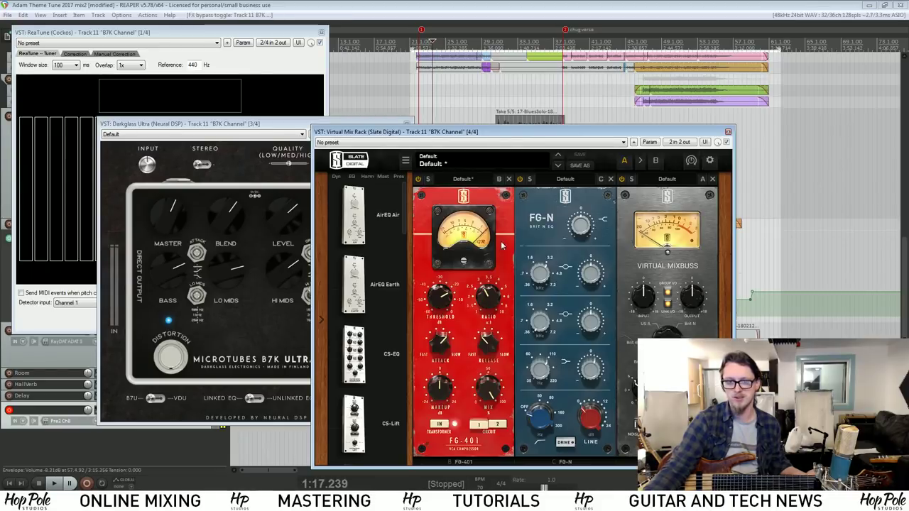
left_click_drag(434, 297, 434, 287)
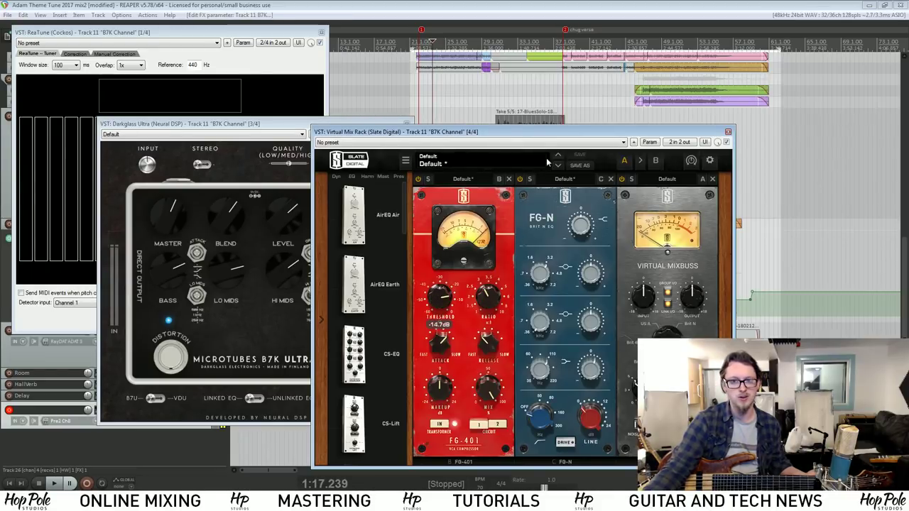
left_click_drag(549, 135, 608, 126)
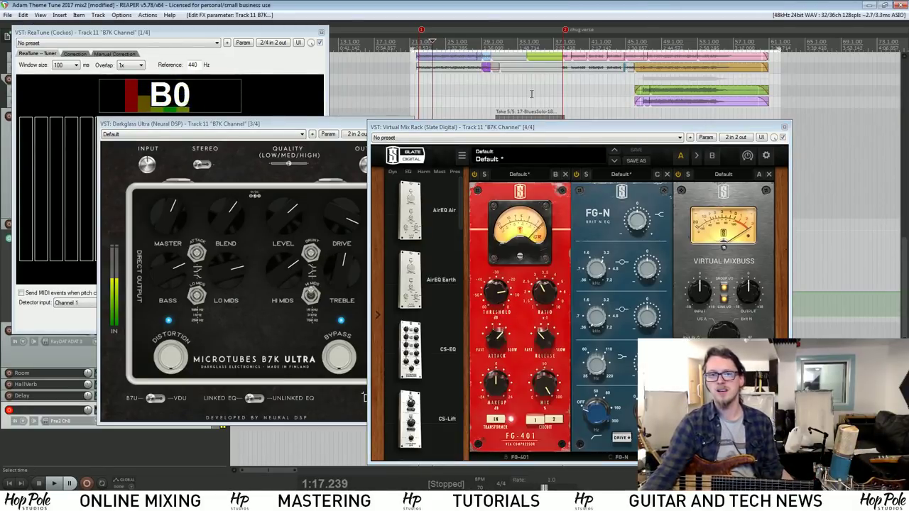
left_click(783, 128)
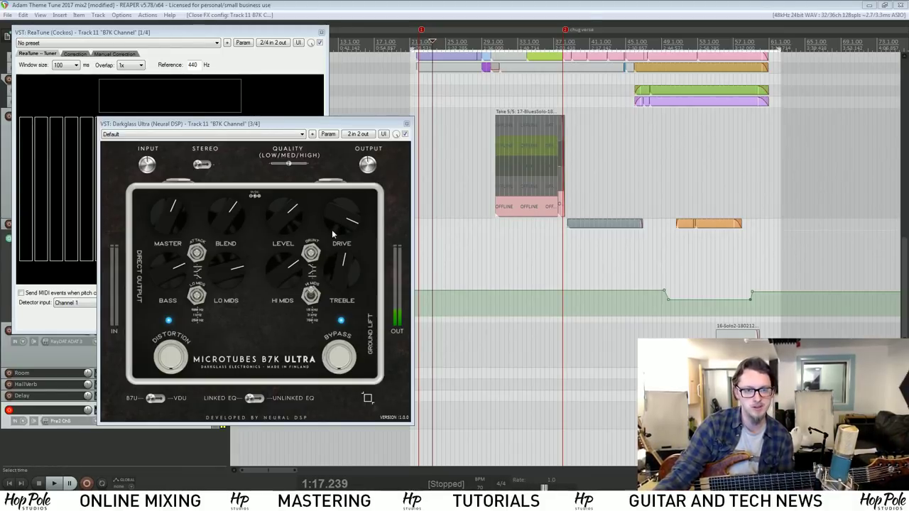
- Lower the Microtubes B7K Ultra's Drive to about three o'clock and switch the plugin to the Vintage Ultra model (VDU)
left_click_drag(345, 223, 346, 228)
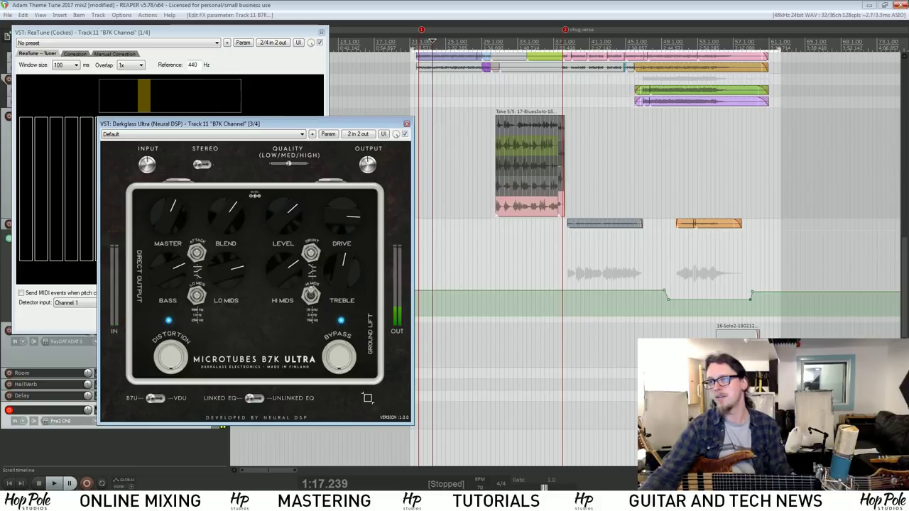
left_click(166, 501)
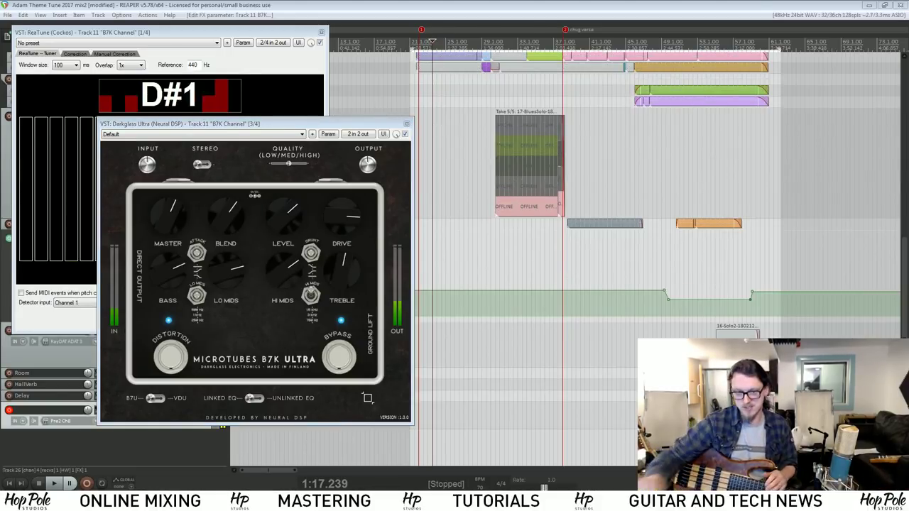
left_click(159, 399)
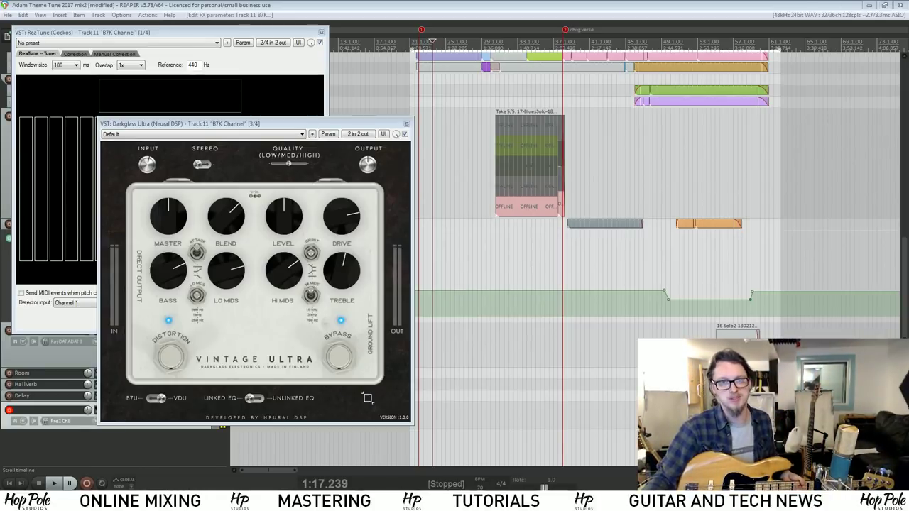
left_click(587, 5)
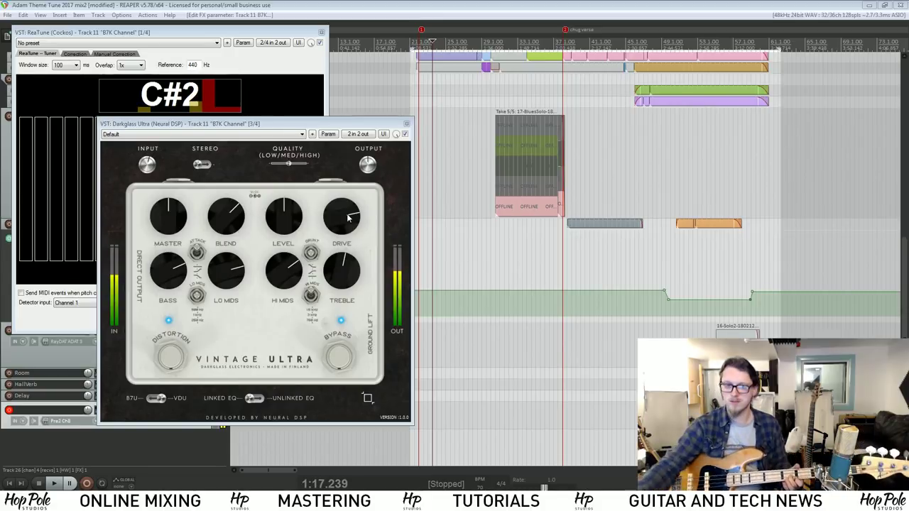
- On the Vintage Ultra, lower Drive to about half past one and Blend to just before twelve o'clock
left_click_drag(344, 217, 326, 229)
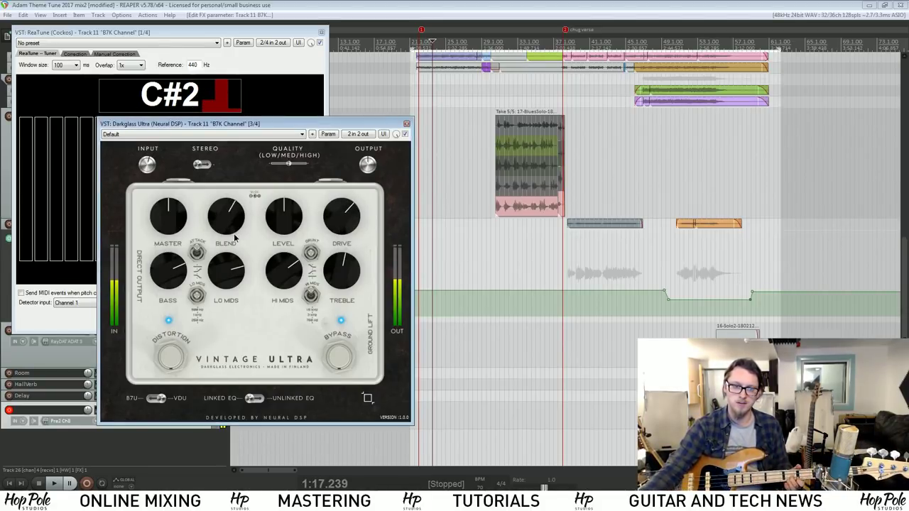
left_click_drag(234, 230, 226, 261)
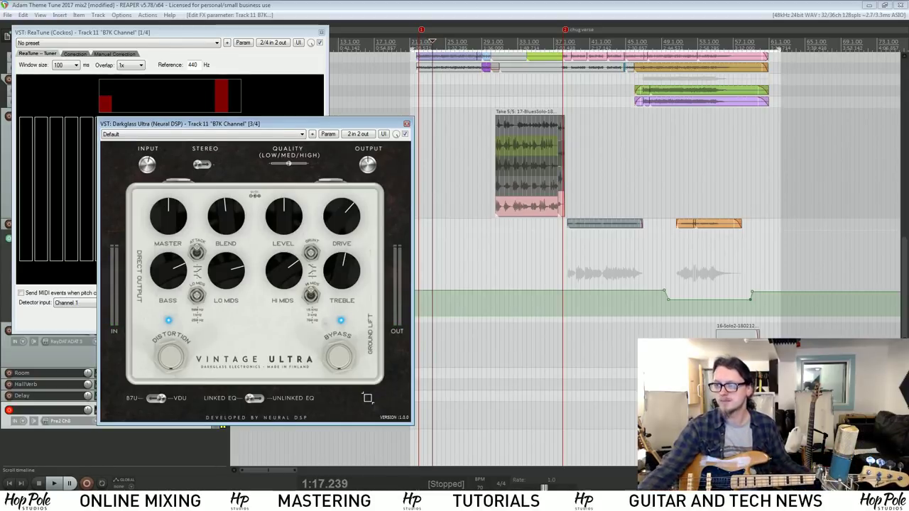
left_click(298, 501)
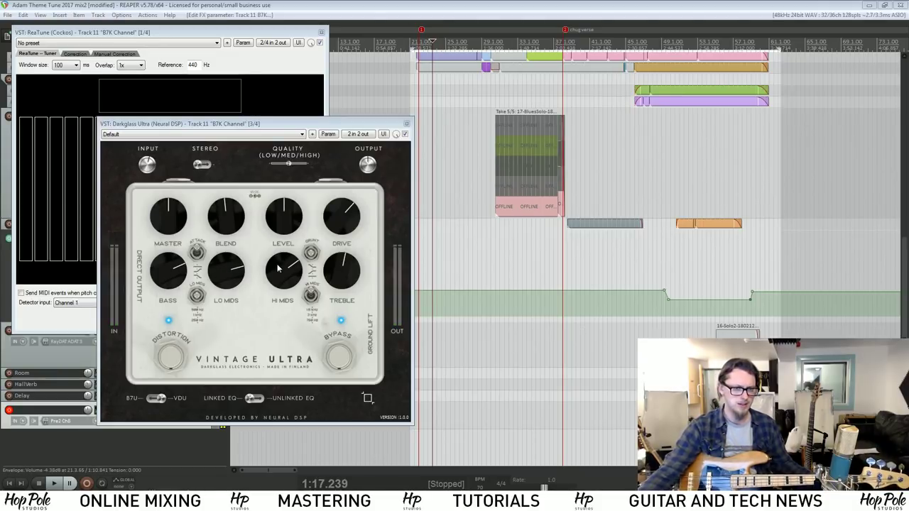
- Set the Vintage Ultra's Lo Mids to twelve o'clock, Bass to about two o'clock and Drive to about half past one
left_click_drag(224, 280, 229, 297)
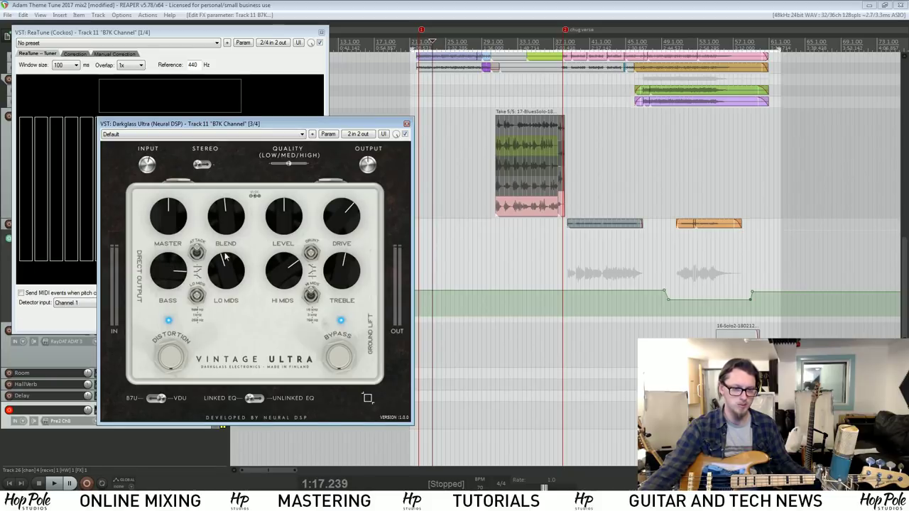
scroll(339, 227, "up", 3)
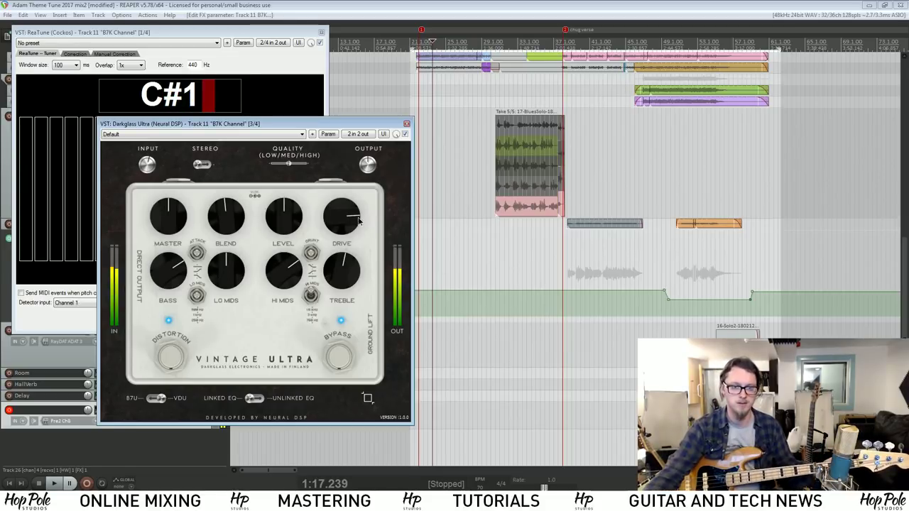
left_click_drag(359, 222, 356, 232)
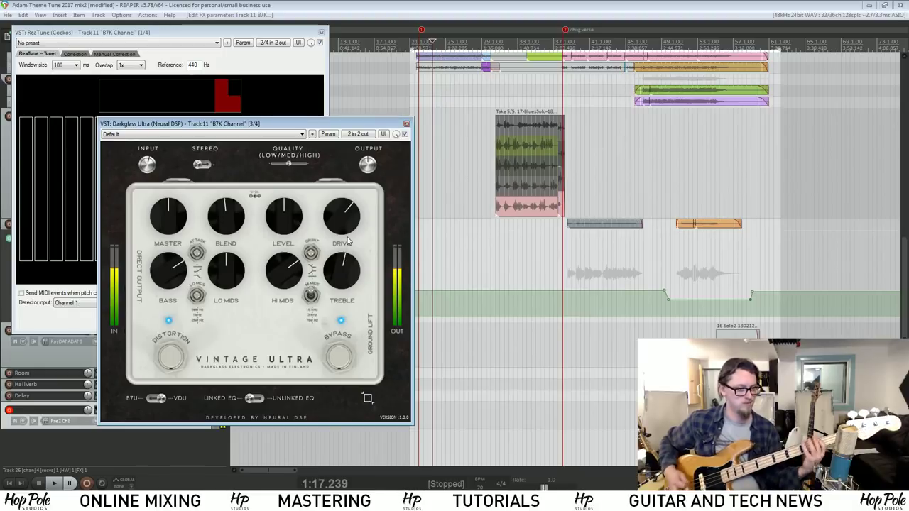
key("alt+Tab")
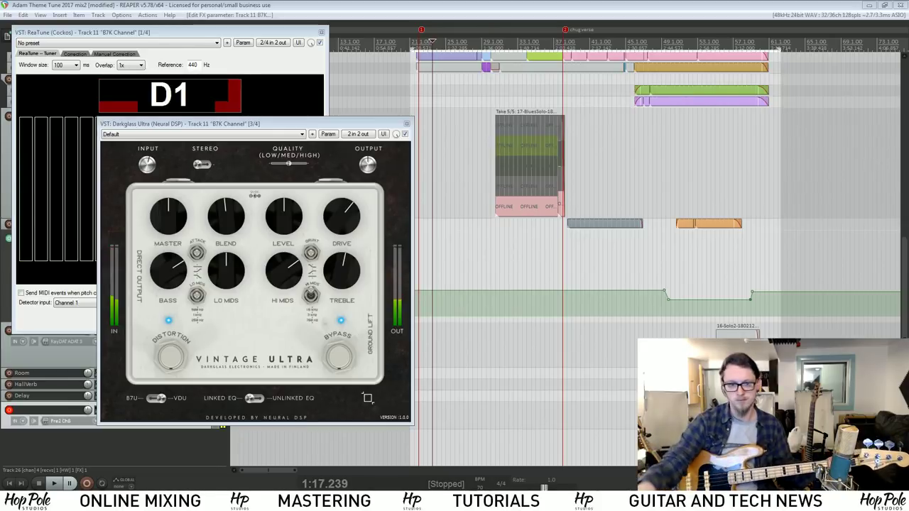
- Switch to the Microtubes B7K Ultra model, flip to the Vintage Ultra and return to the B7K to compare their settings
left_click(151, 399)
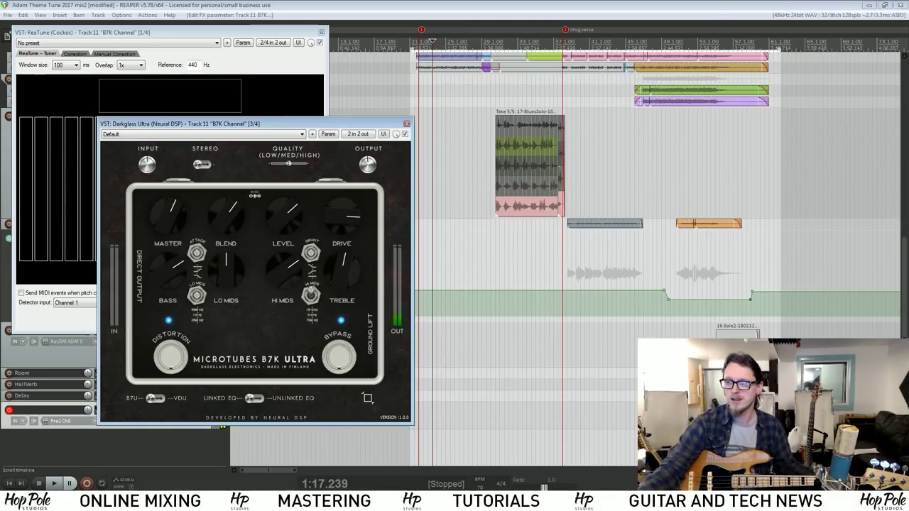
left_click(157, 499)
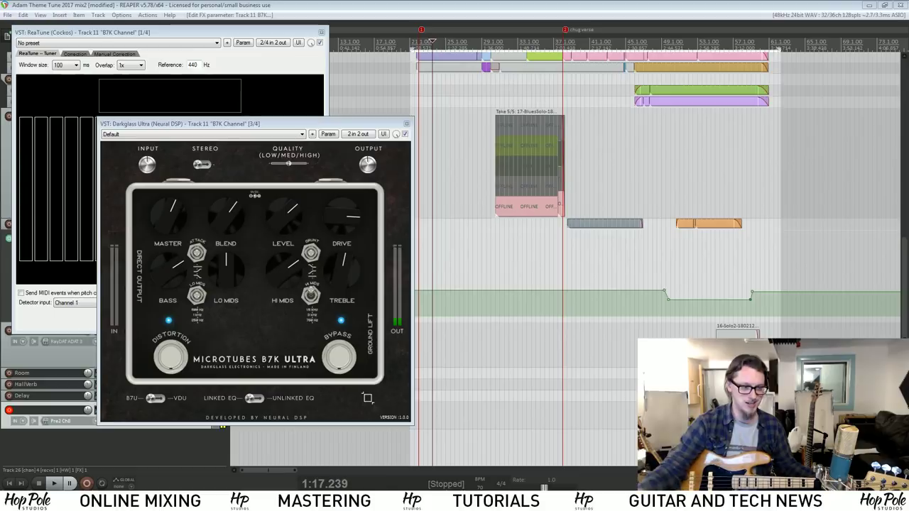
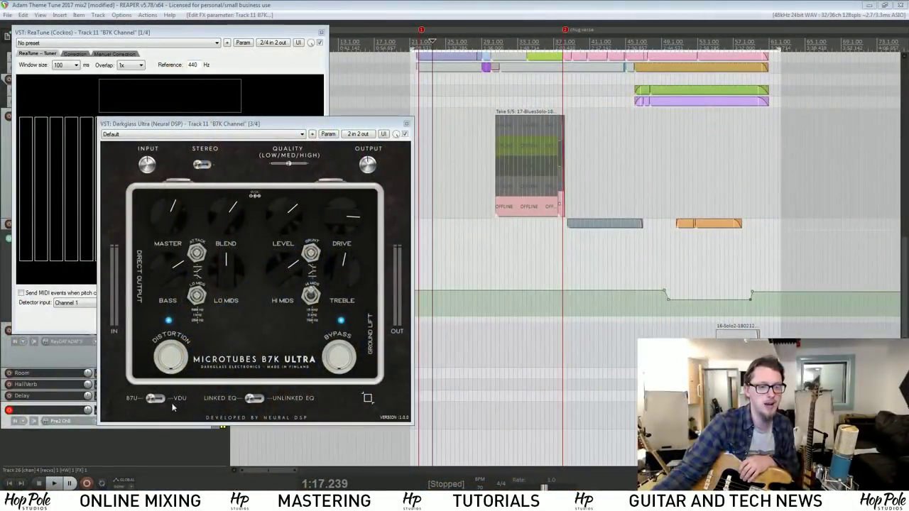
left_click(164, 401)
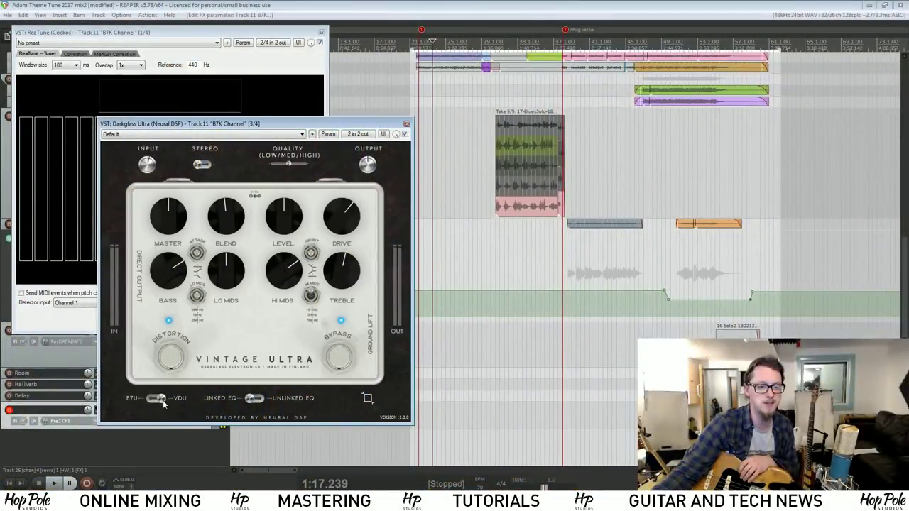
left_click(153, 399)
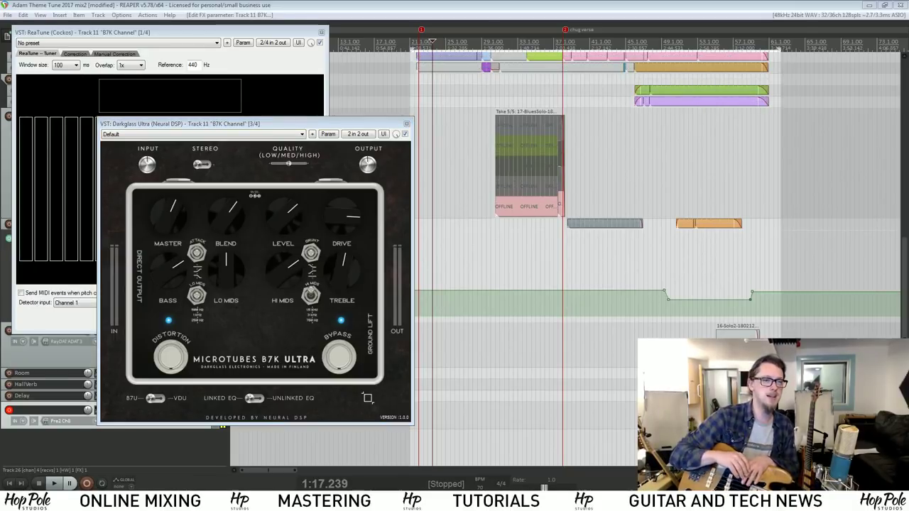
- Switch to Chrome and look through the Darkglass Ultra Plugins product page, including its Sounds, Artists and Overview sections
left_click_drag(0, 67, 683, 44)
scroll(610, 240, "down", 11)
scroll(455, 283, "down", 10)
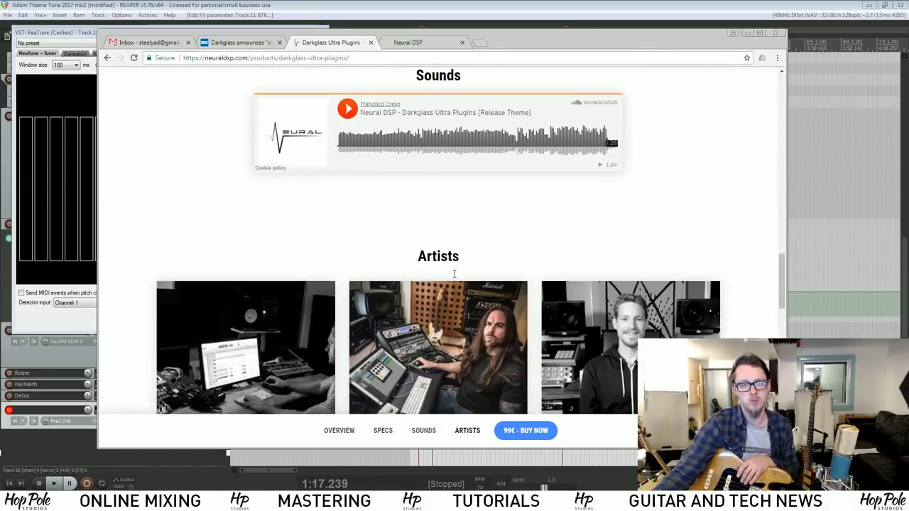
scroll(387, 263, "up", 12)
scroll(387, 264, "up", 10)
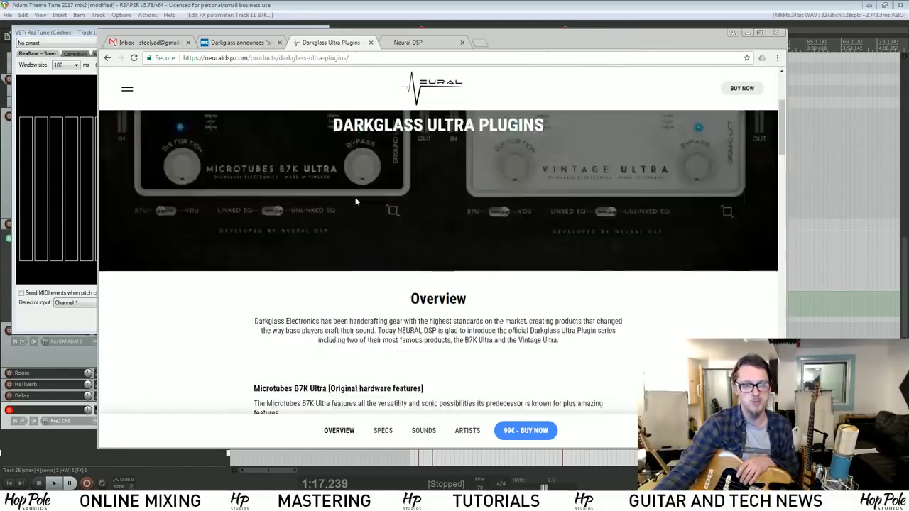
left_click(127, 90)
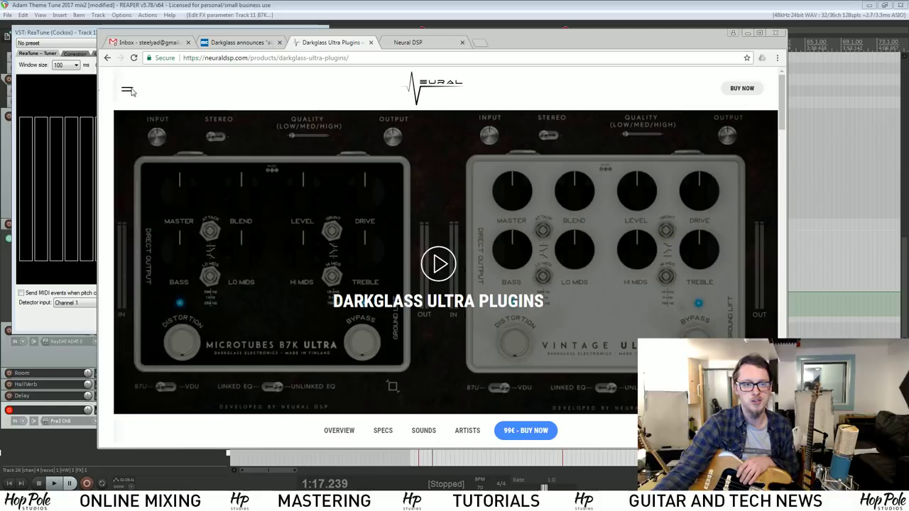
scroll(589, 153, "down", 5)
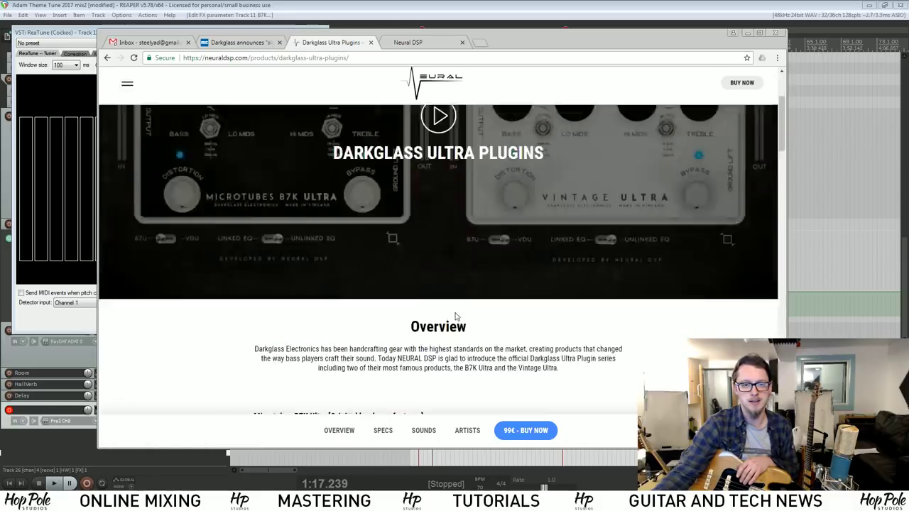
- Open the Neural DSP store from the product page and examine the prices of the Darkglass Ultra Trial and the full plugins
left_click(526, 430)
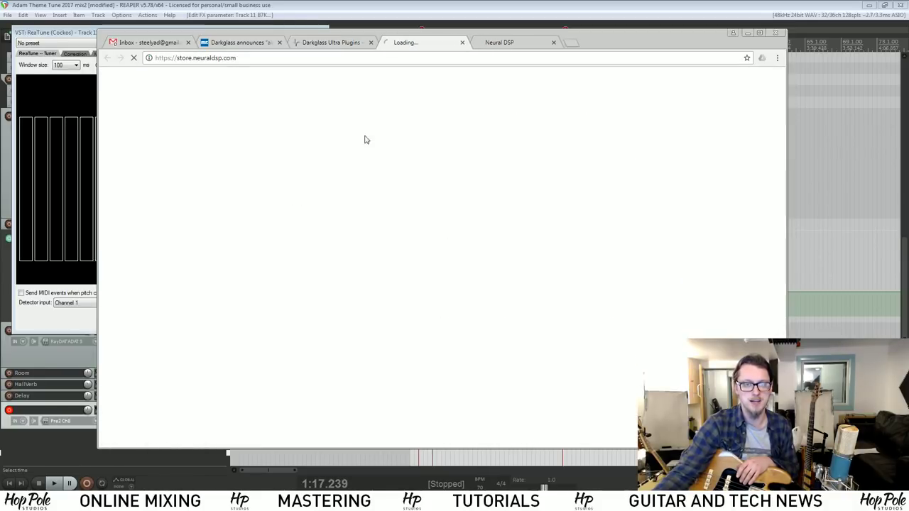
scroll(332, 183, "down", 5)
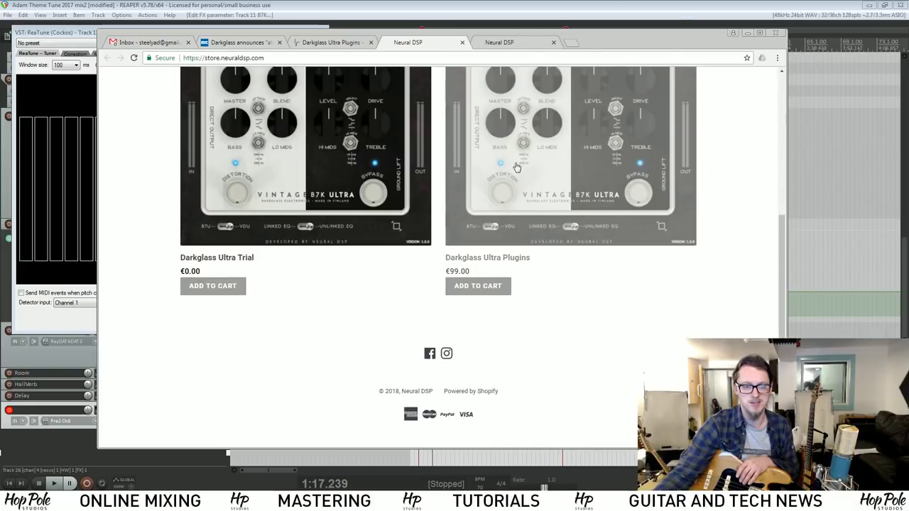
scroll(595, 208, "up", 2)
scroll(596, 208, "up", 1)
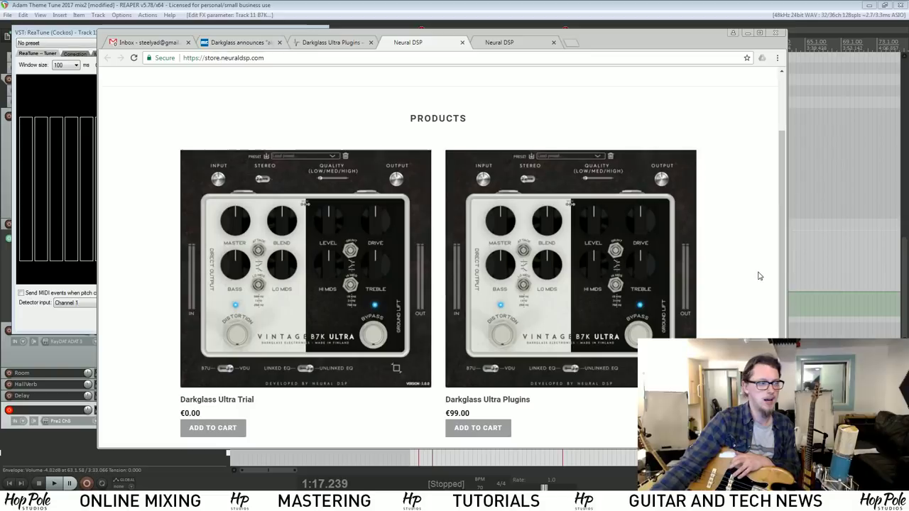
scroll(765, 256, "down", 2)
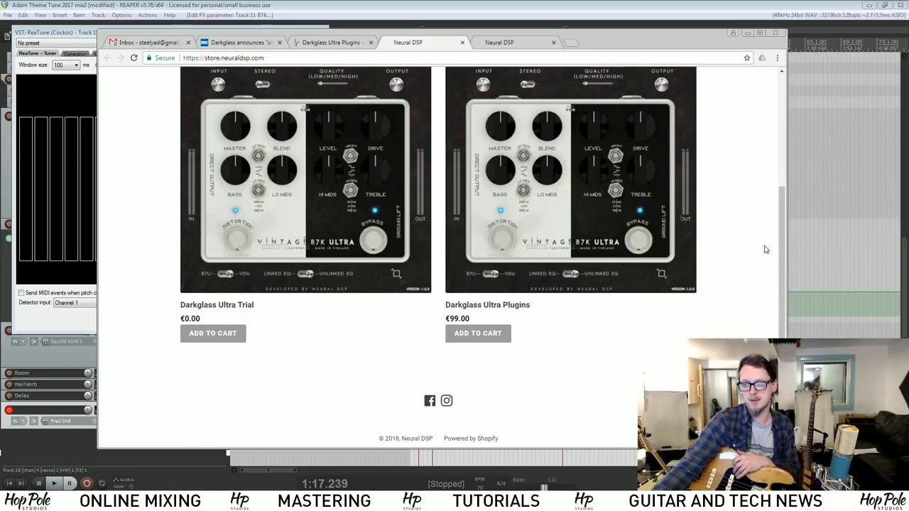
scroll(748, 249, "up", 2)
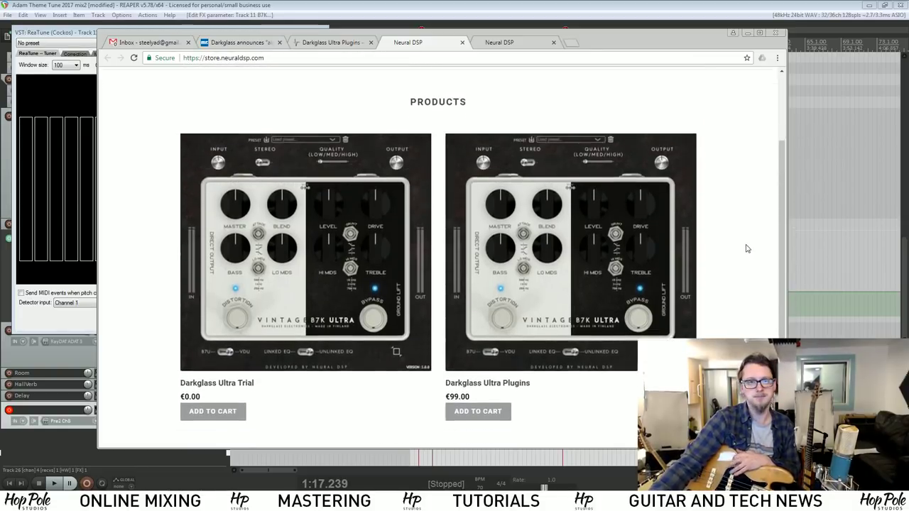
- Close the duplicate Neural DSP store tab and glance at the product overview before returning to the remaining store page
left_click(536, 41)
left_click(554, 44)
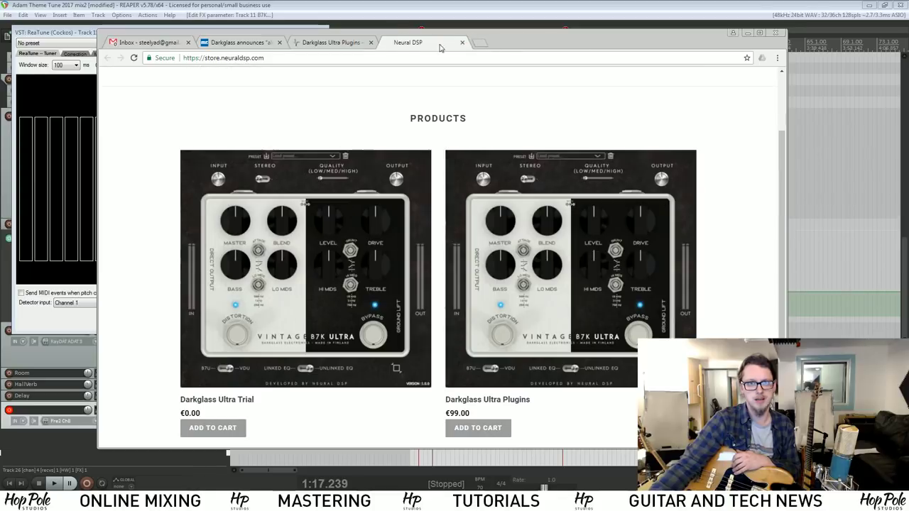
left_click(331, 42)
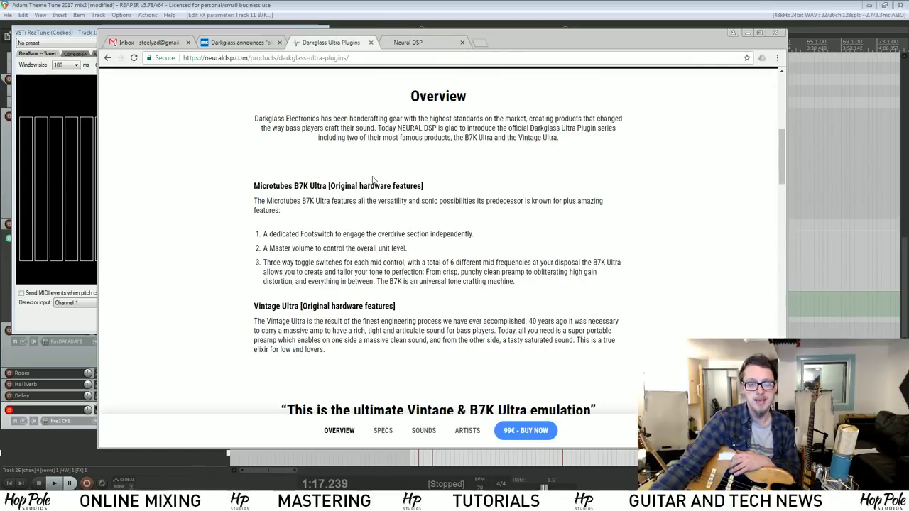
left_click(418, 42)
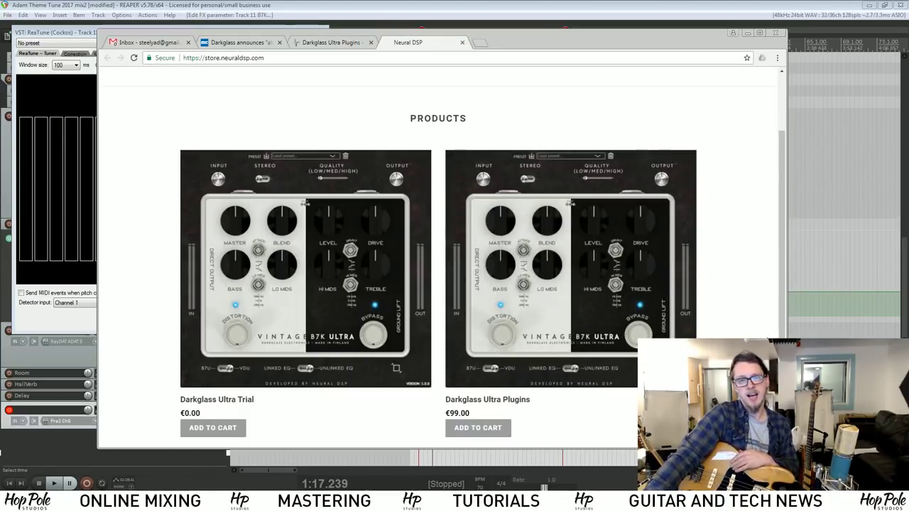
scroll(708, 291, "down", 1)
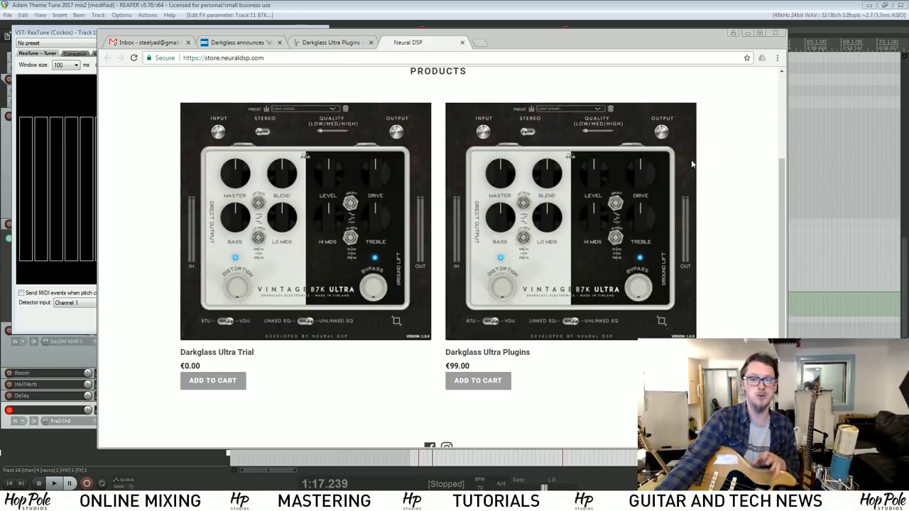
scroll(734, 153, "up", 1)
scroll(735, 151, "down", 2)
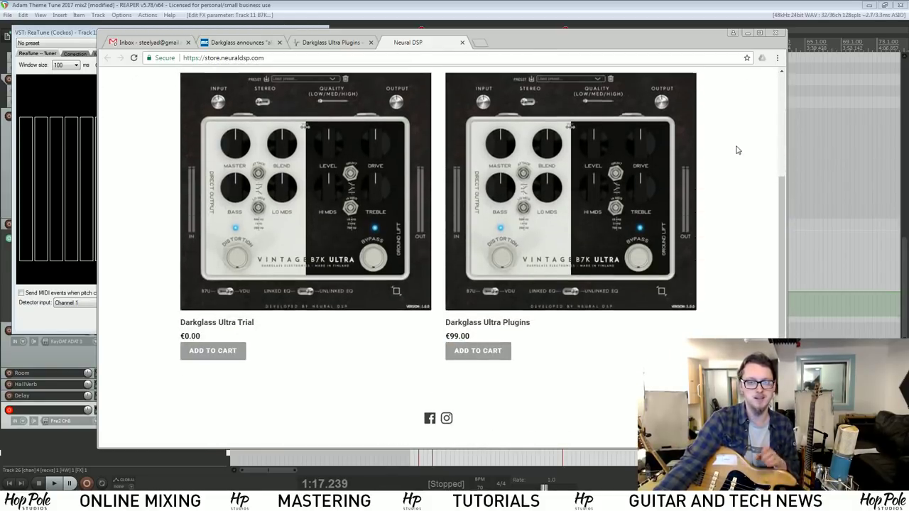
scroll(710, 163, "up", 1)
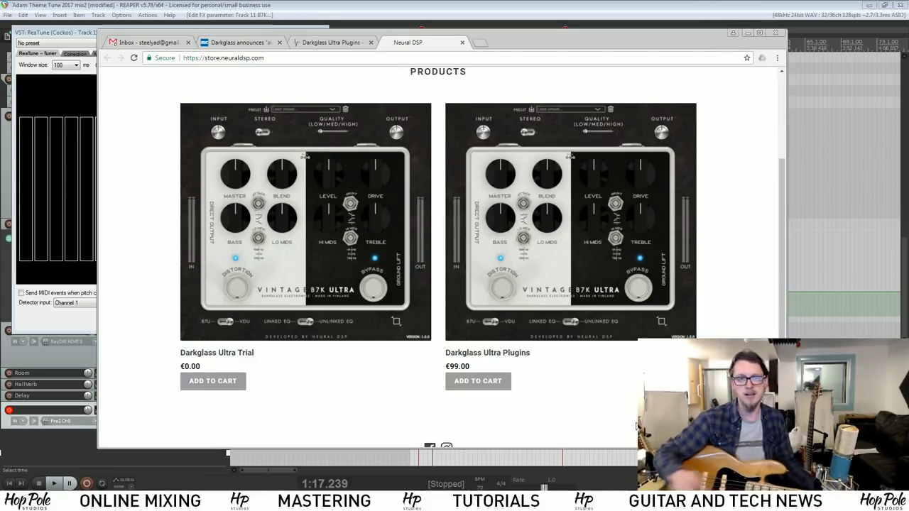
- Switch from Chrome to REAPER, briefly bring the Neural DSP store page back, and minimise Chrome to return to the Darkglass Ultra plugin
left_click(456, 5)
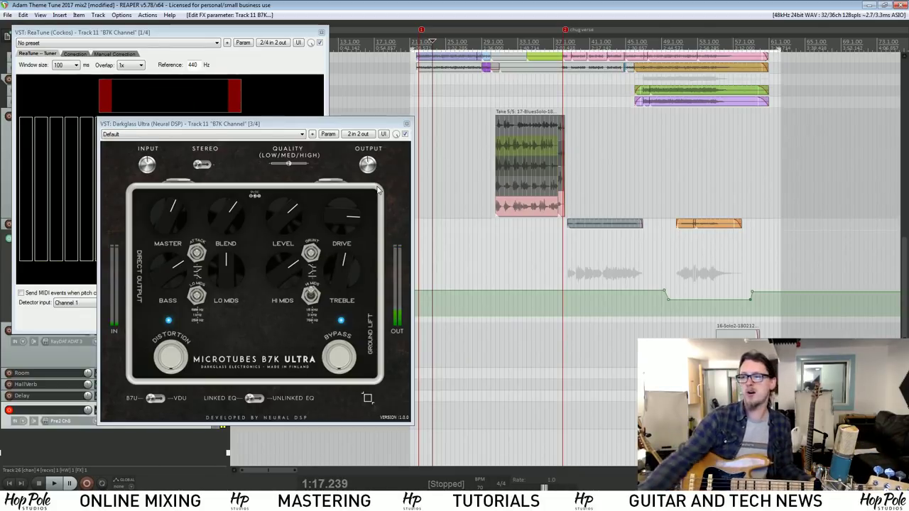
left_click(154, 500)
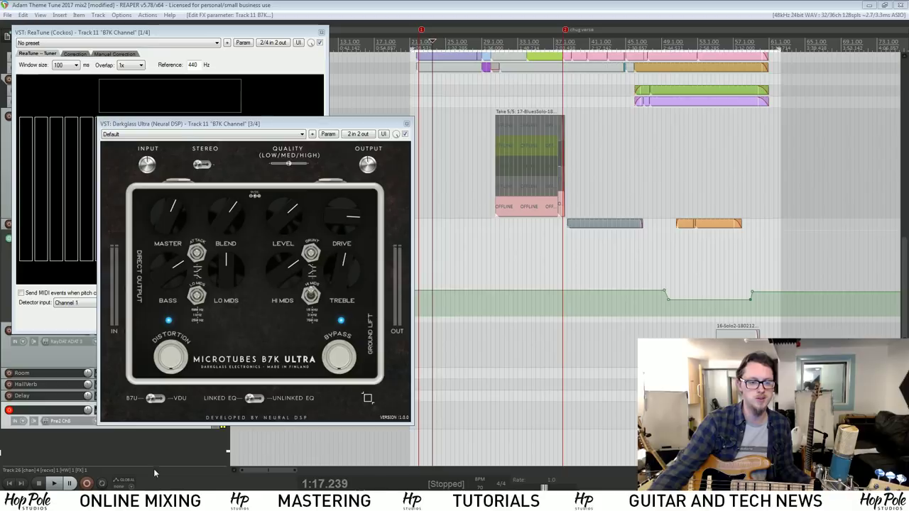
left_click(143, 469)
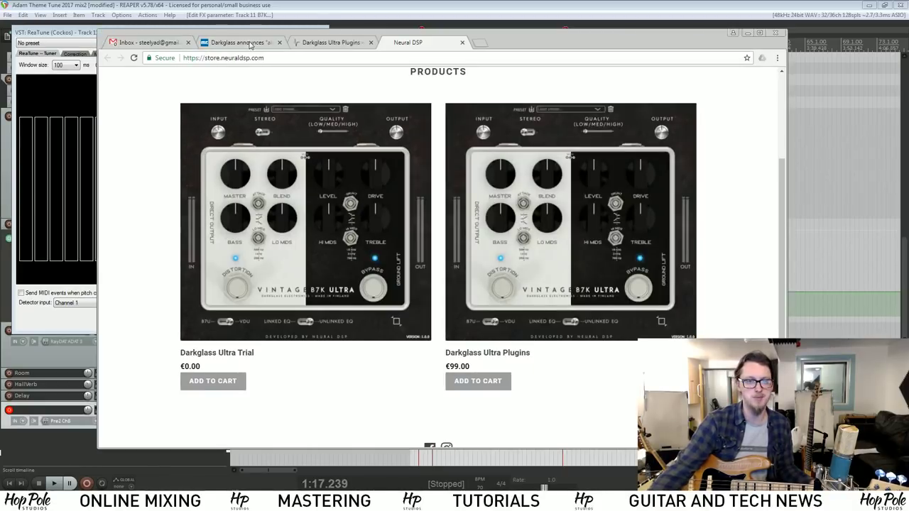
left_click(748, 32)
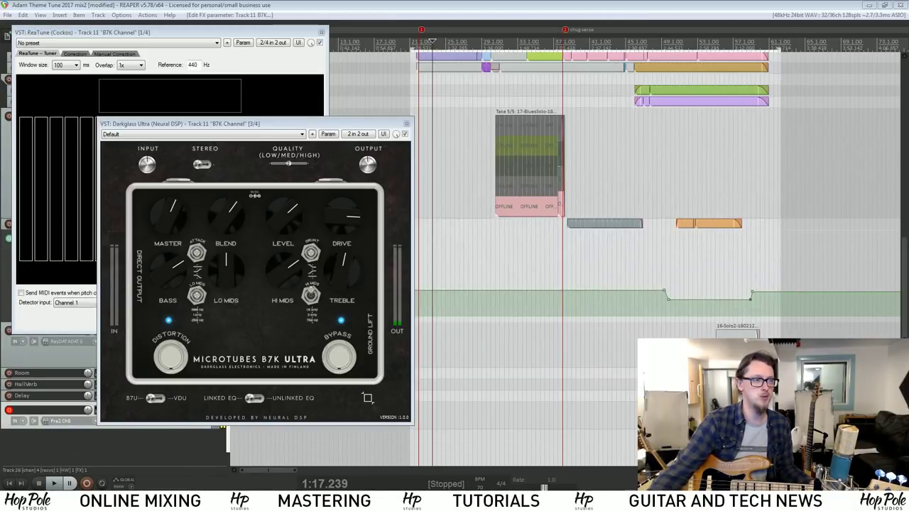
- Add Recabinet 5 after Darkglass Ultra on the B7K Channel, move its window clear of the pedal, and disable Cabinet 2
left_click(21, 484)
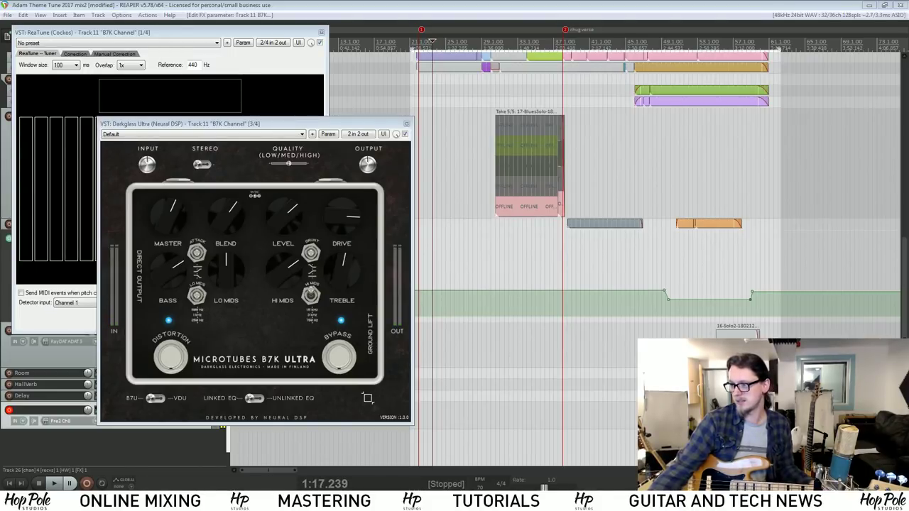
left_click(691, 5)
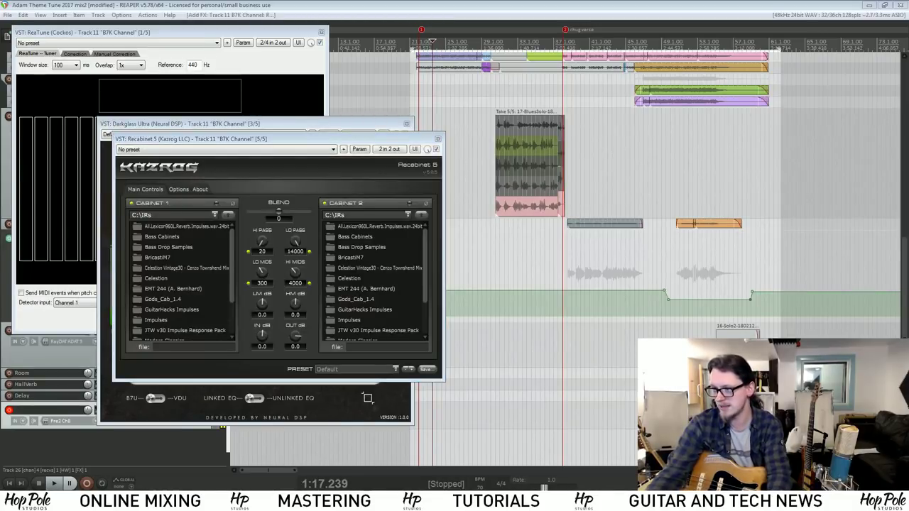
left_click_drag(359, 133, 744, 144)
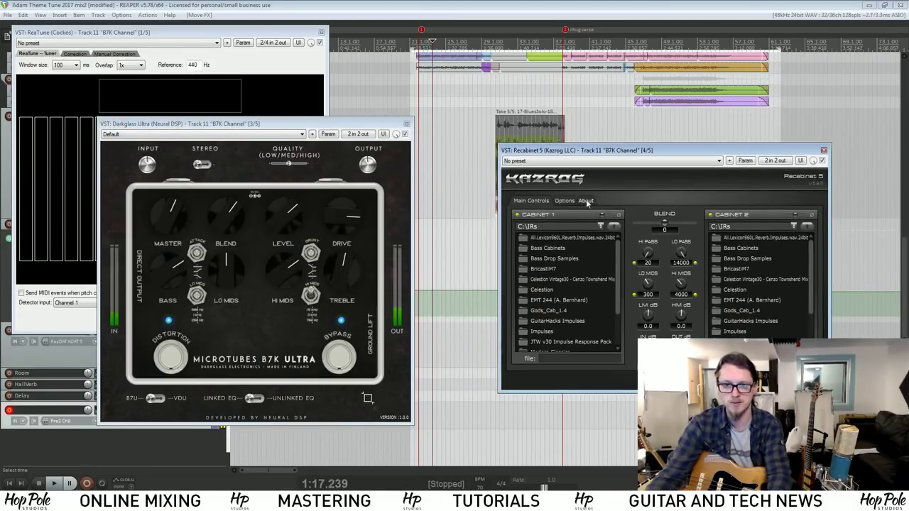
left_click(710, 215)
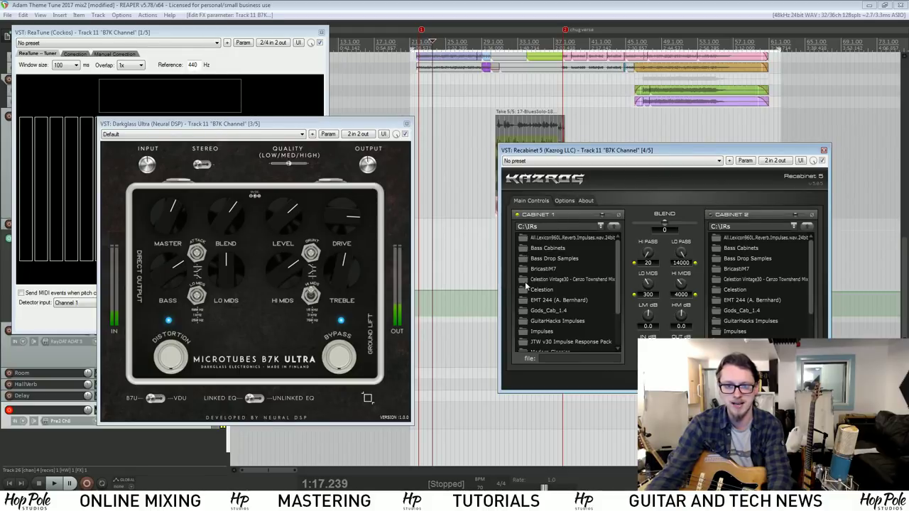
- Load SVT810-421-Cap-0_5in.wav into Cabinet 1 from the Bass Cabinets Ampeg SVT 810 library, using the 48 KHz-24bit Sennheiser MD421 folder
double_click(522, 248)
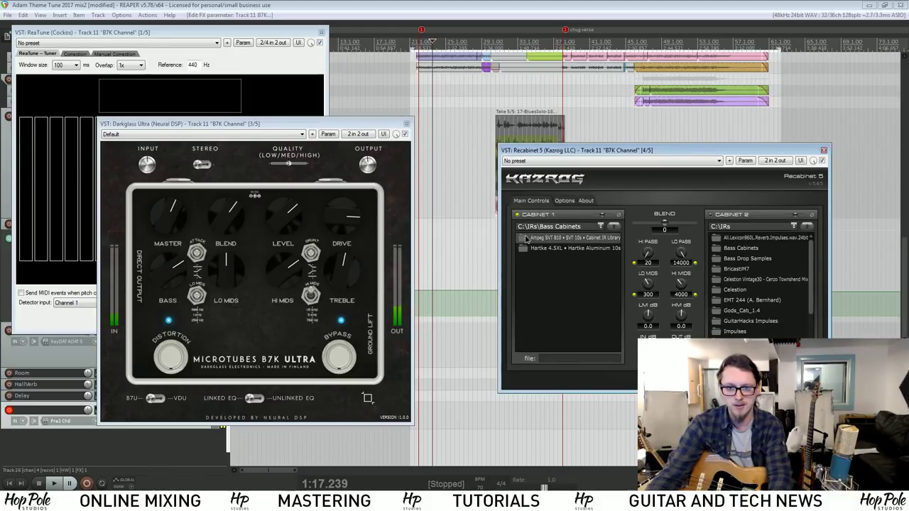
double_click(524, 239)
double_click(523, 239)
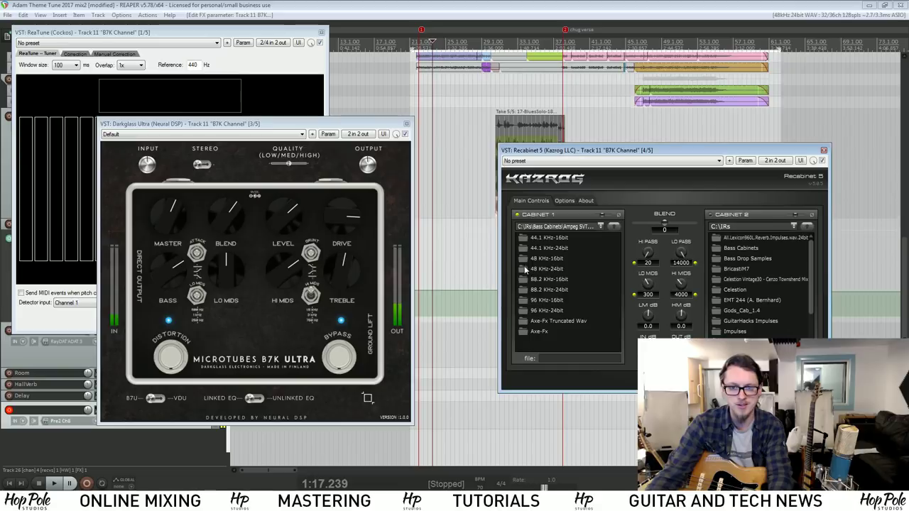
double_click(526, 267)
double_click(524, 238)
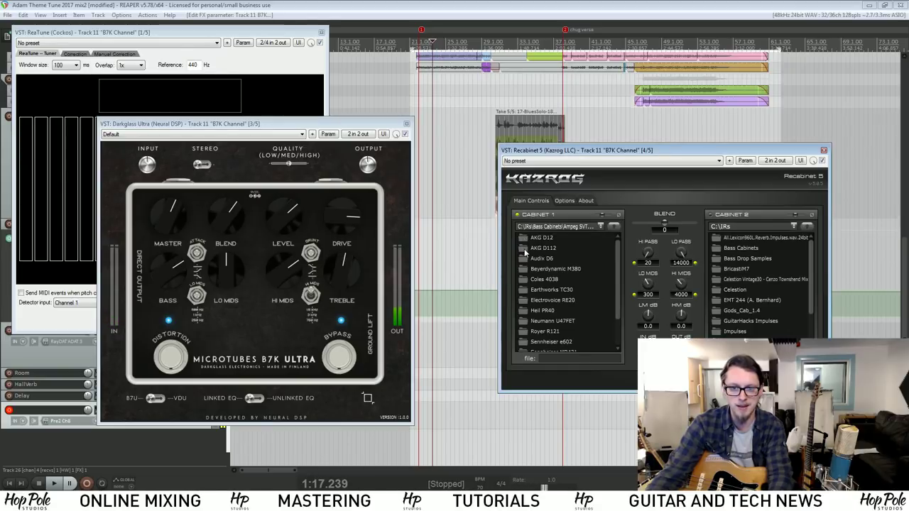
double_click(524, 331)
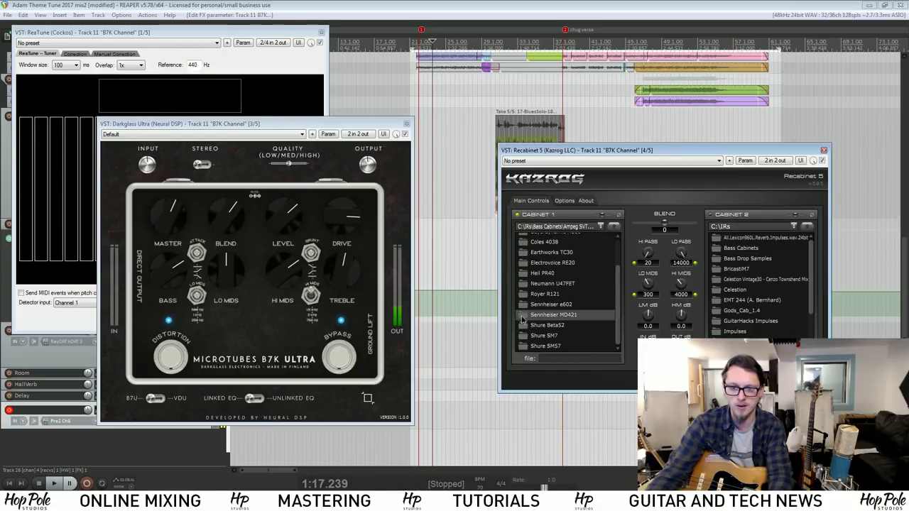
double_click(524, 318)
left_click(526, 238)
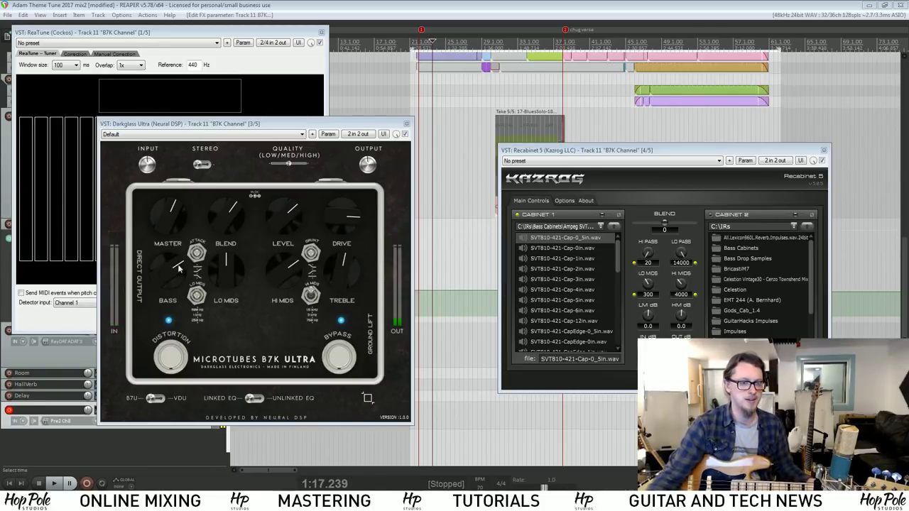
- Lower the B7K's Bass to just below noon, cut Lo Mids to about 10:30, and raise Treble to about 2 o'clock
left_click_drag(176, 266, 162, 306)
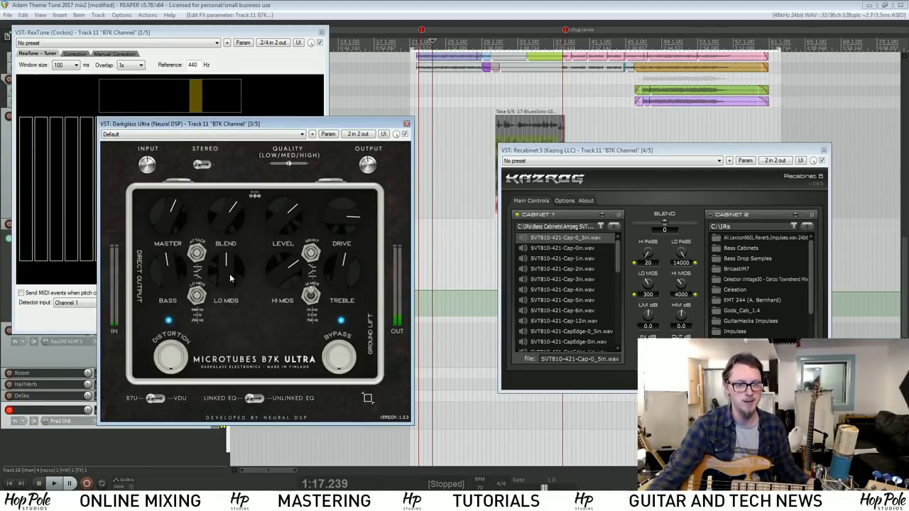
left_click_drag(231, 275, 240, 292)
left_click_drag(342, 269, 340, 229)
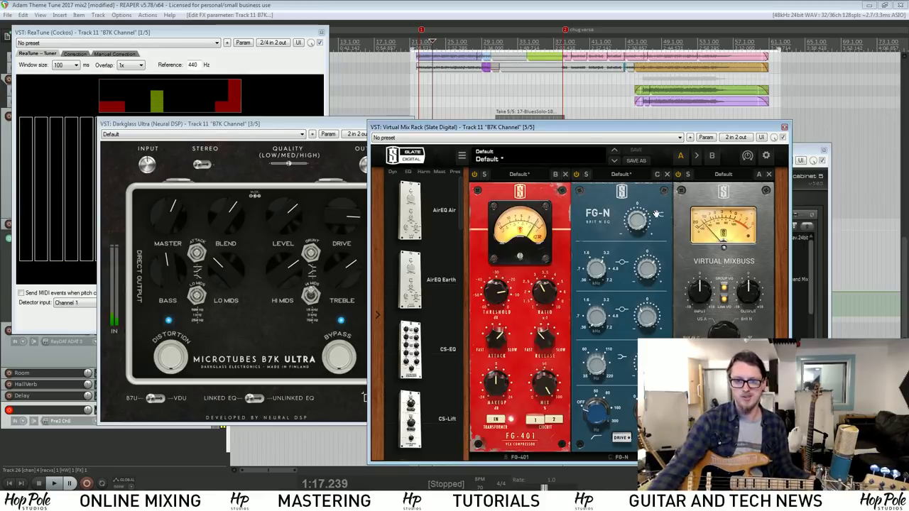
- Review the FG-401, FG-N and Virtual Mixbuss modules in Virtual Mix Rack, and close the Virtual Mix Rack and Recabinet 5 windows
mouse_move(646, 228)
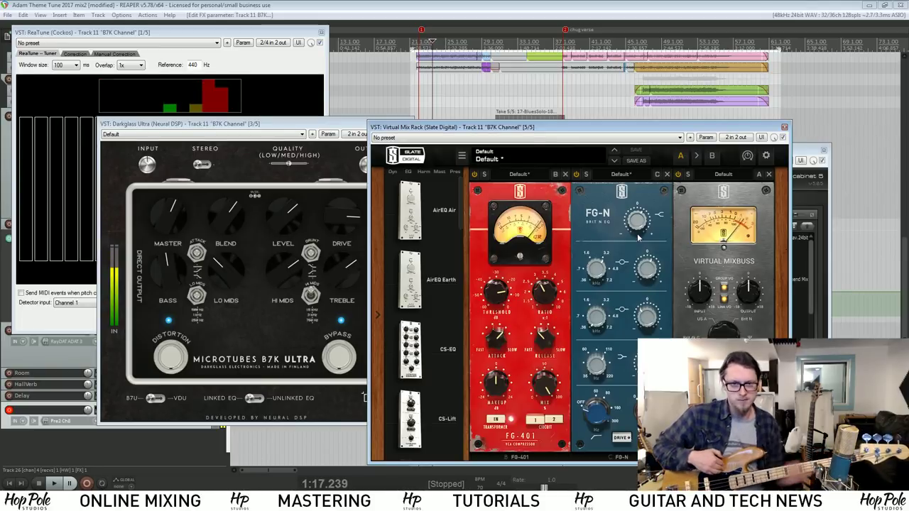
left_click(653, 84)
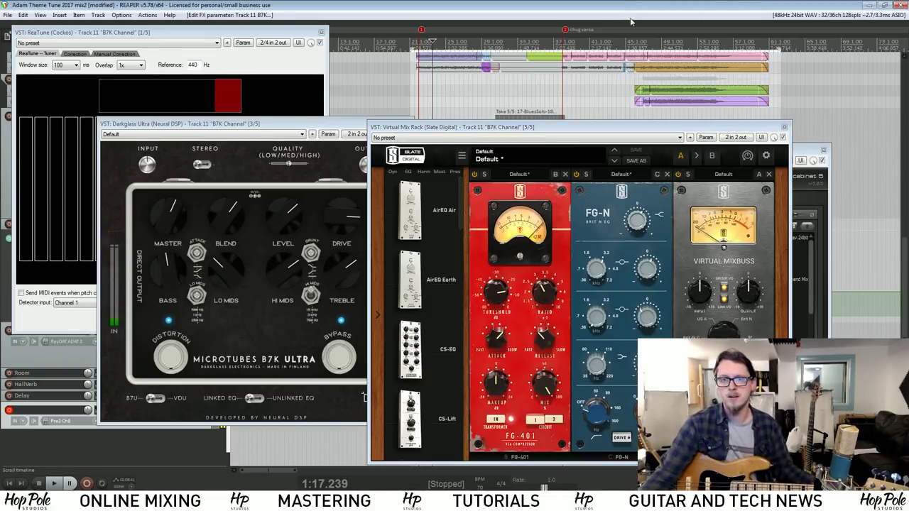
left_click(784, 127)
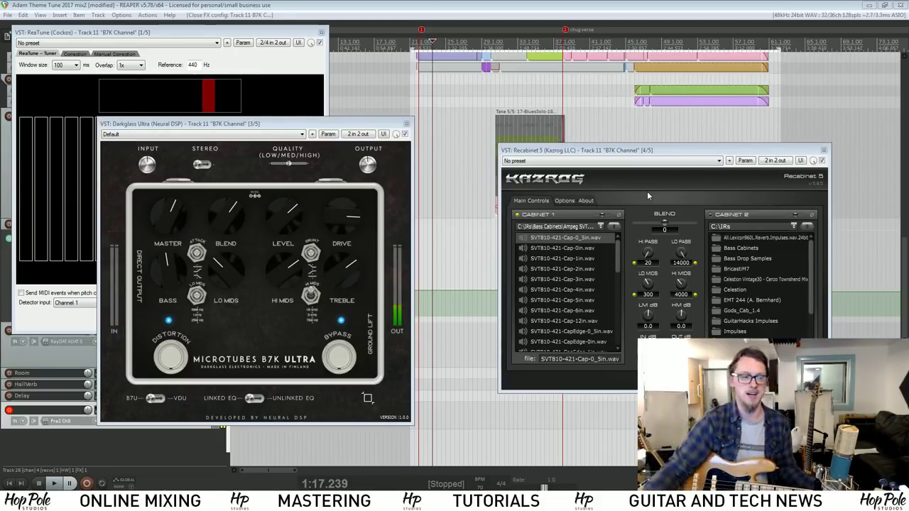
left_click(823, 150)
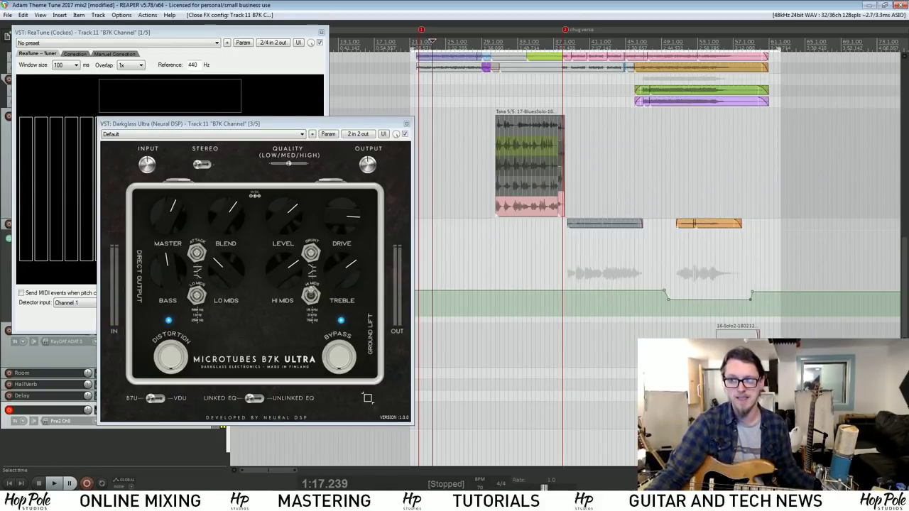
key("alt+Tab")
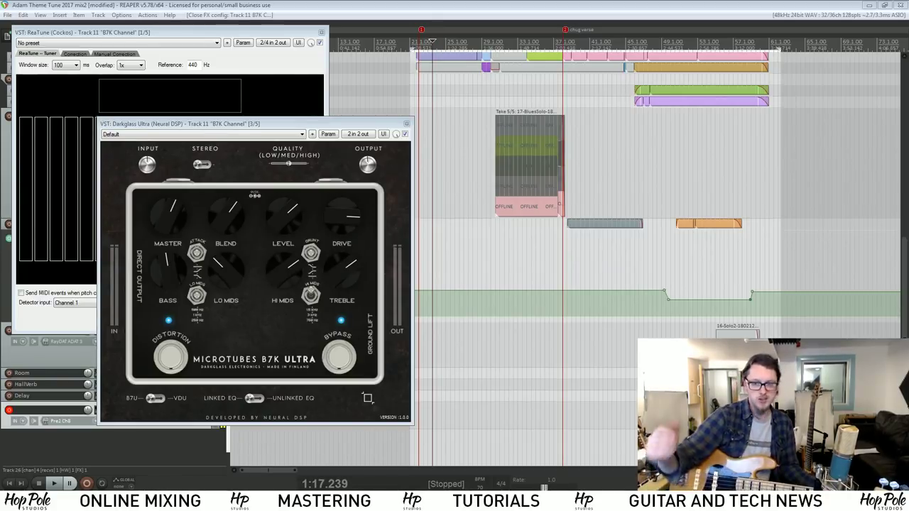